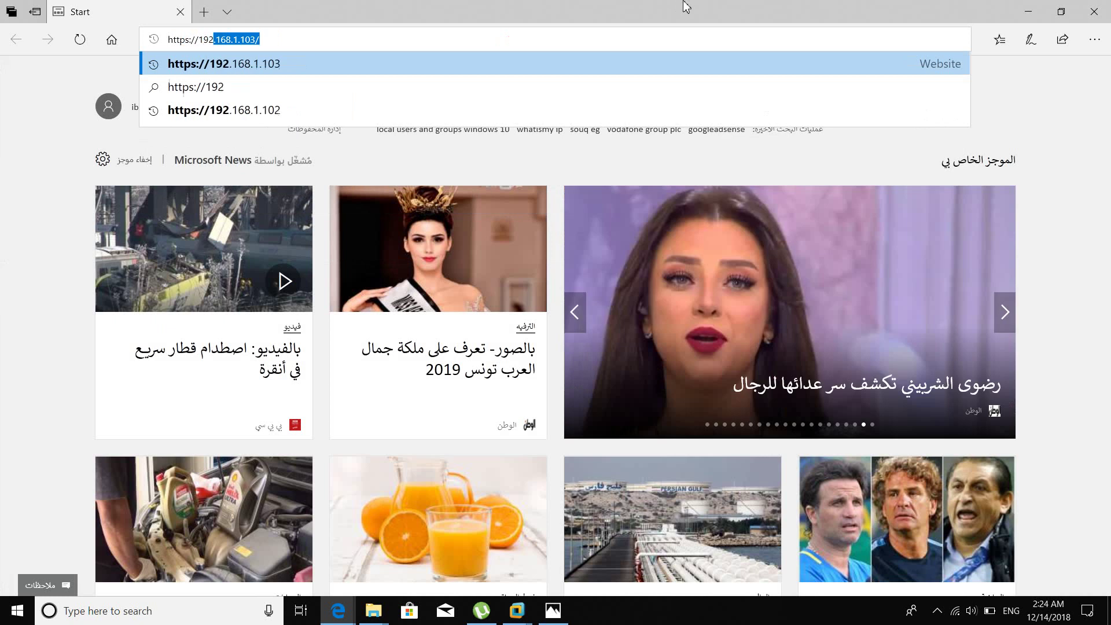
Browse to the ESXi host at 192.168.1.103 and proceed past the certificate warning.
type("1.")
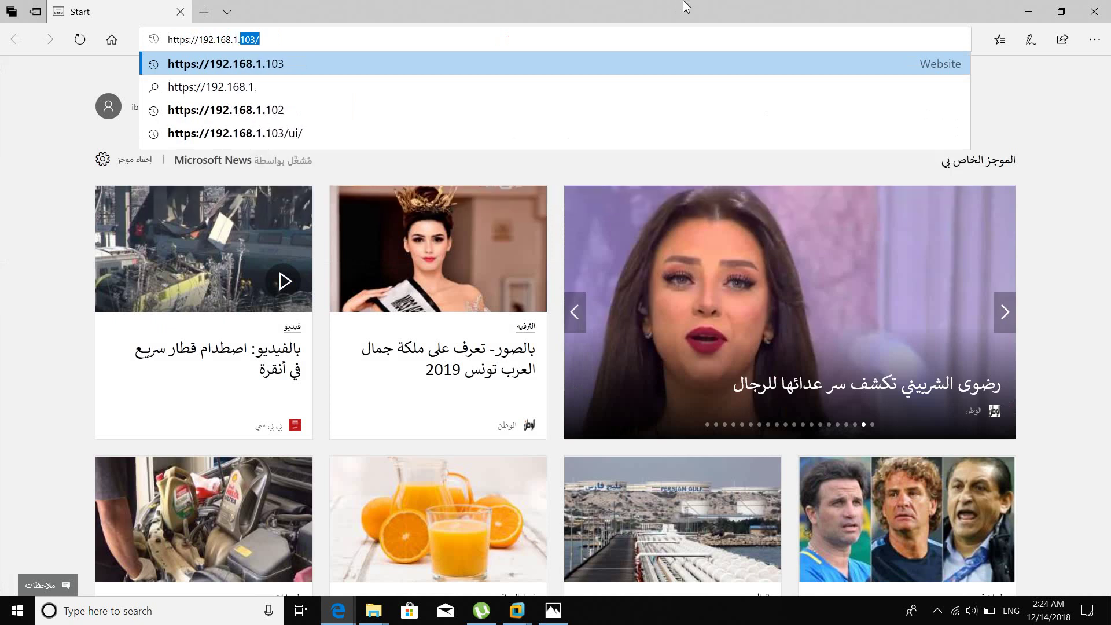
type("10")
key("Return")
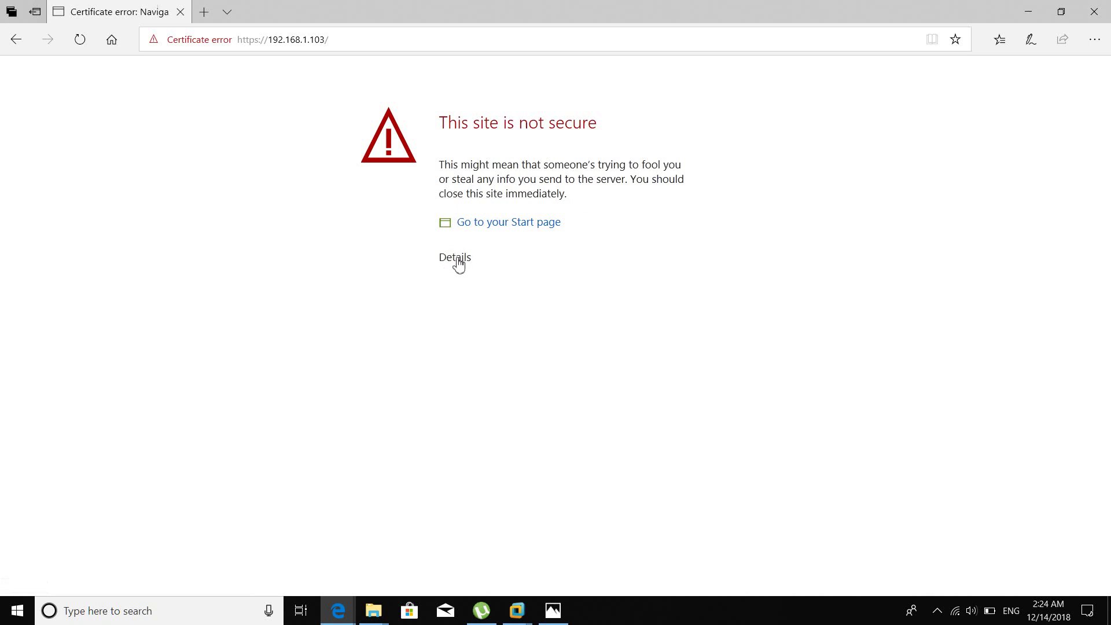
left_click(458, 258)
left_click(480, 397)
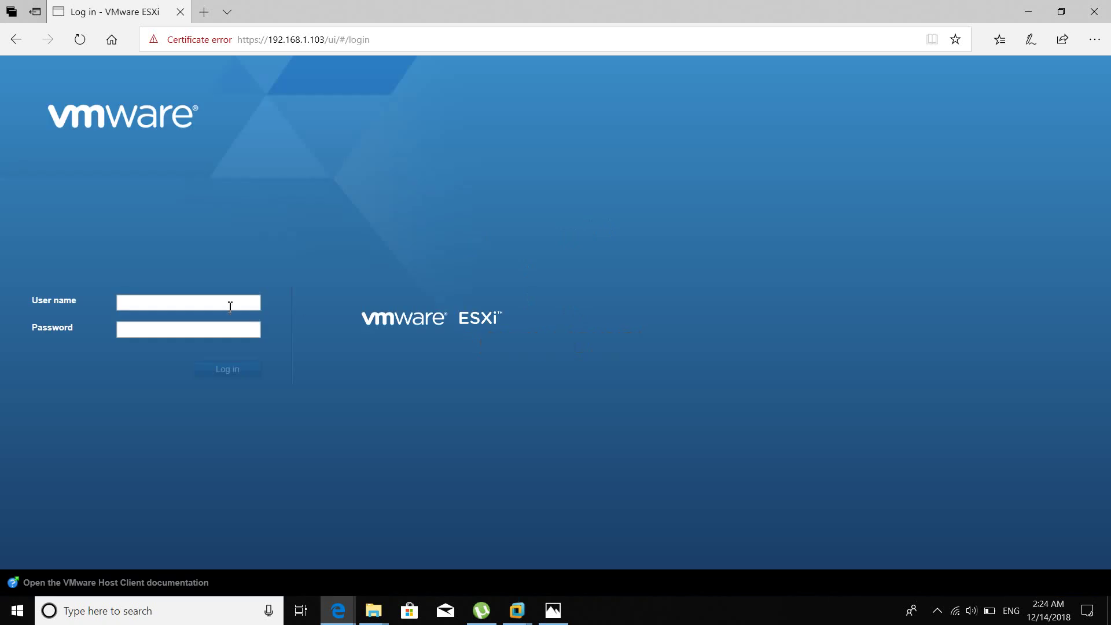
Log in to the ESXi Host Client as user root with the account password.
left_click(232, 303)
type("root")
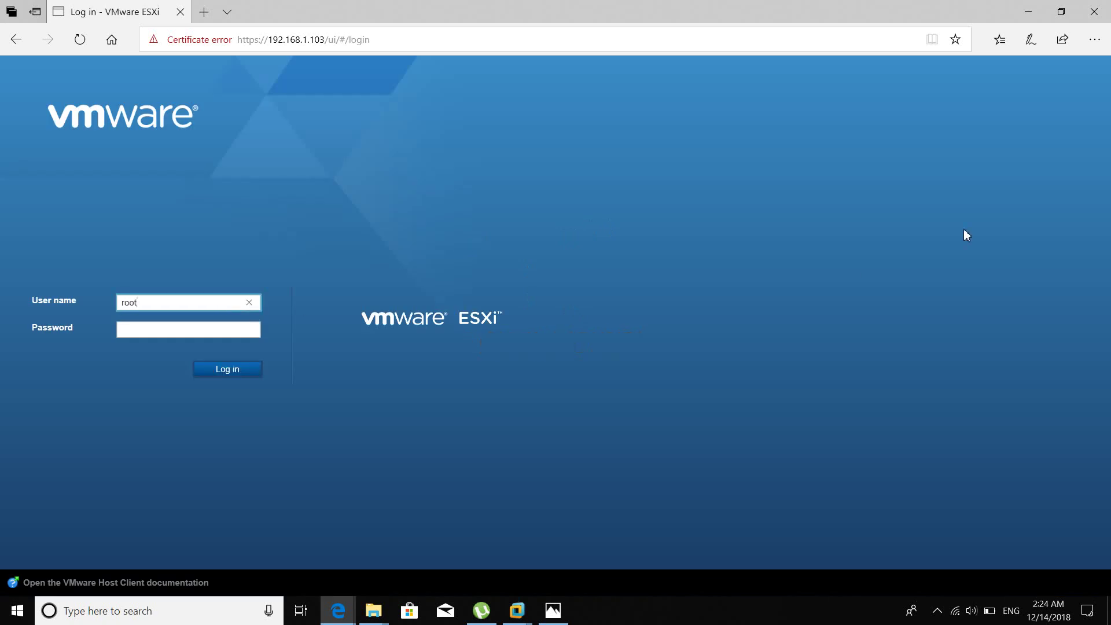
key("Tab")
type("********")
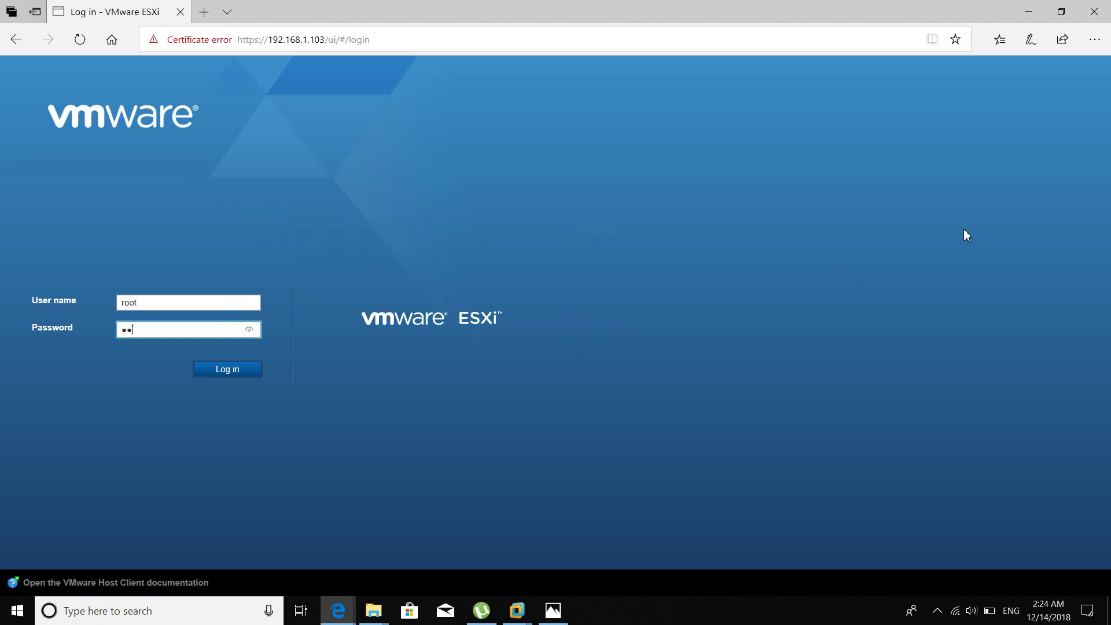
key("Return")
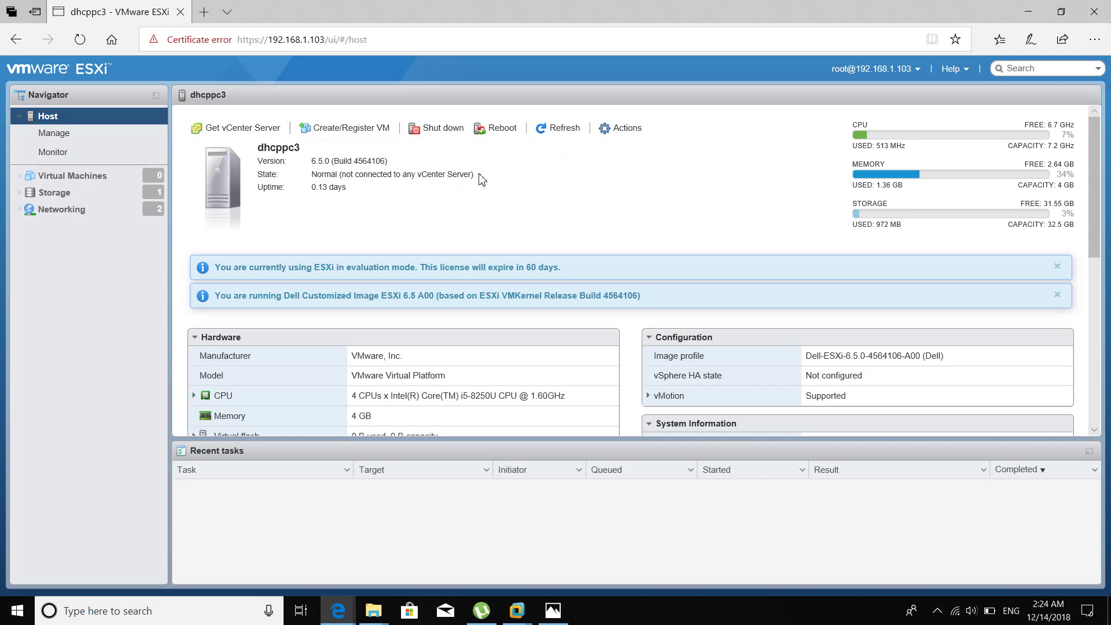
mouse_move(345, 188)
left_mouse_down()
mouse_move(315, 188)
mouse_move(328, 188)
left_mouse_up()
left_click(327, 192)
left_click(404, 190)
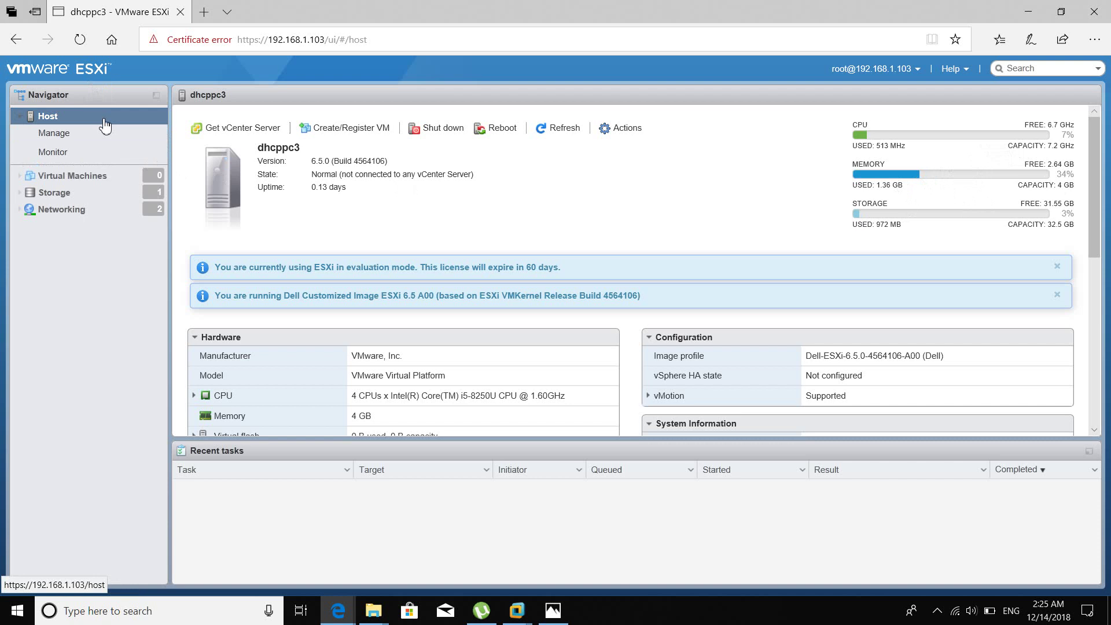
key("ctrl+plus")
key("ctrl+plus")
key("ctrl+plus")
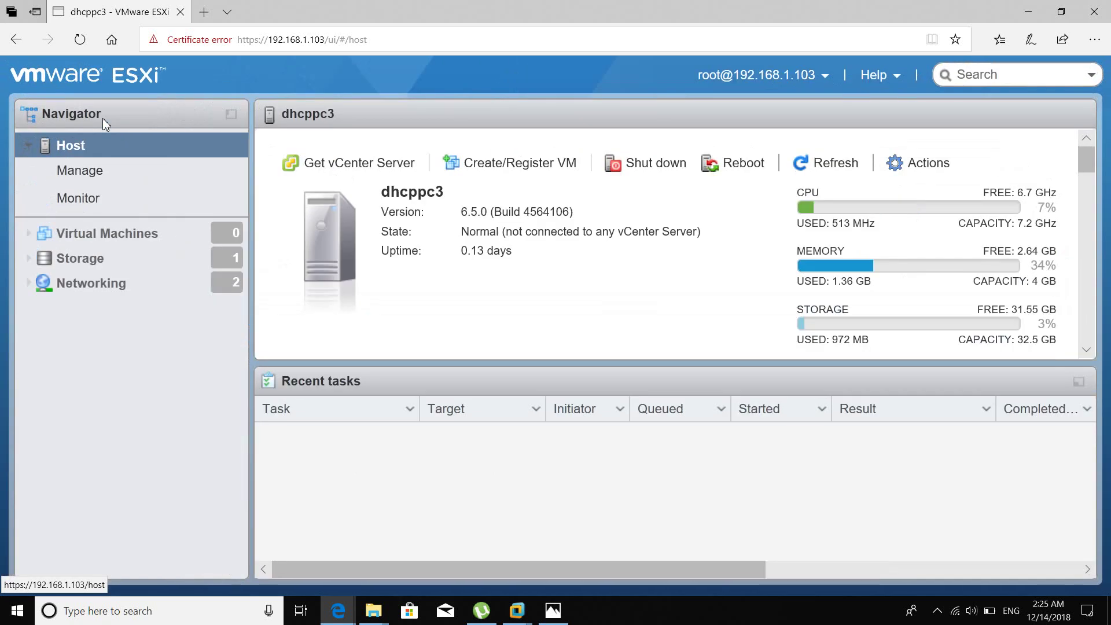
key("ctrl+minus")
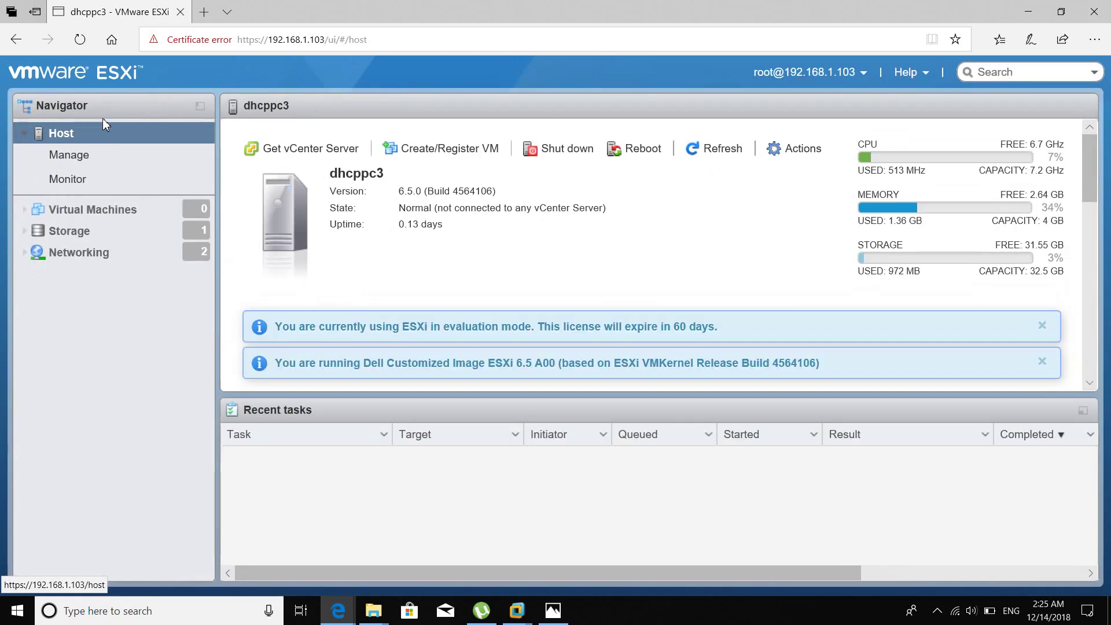
left_click(114, 137)
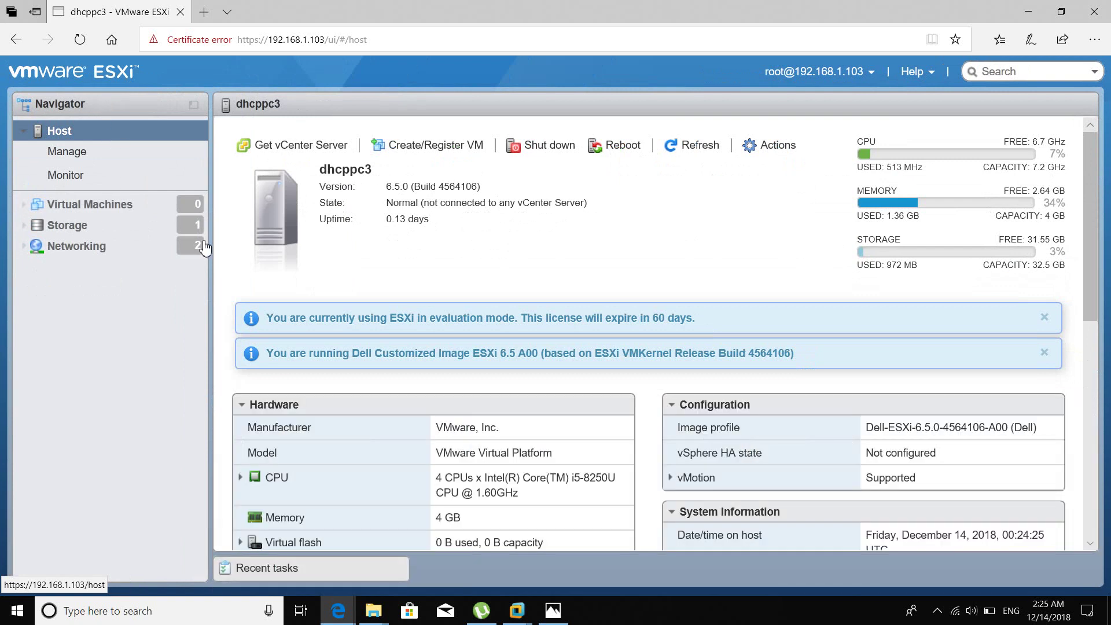
scroll(471, 312, "down", 2)
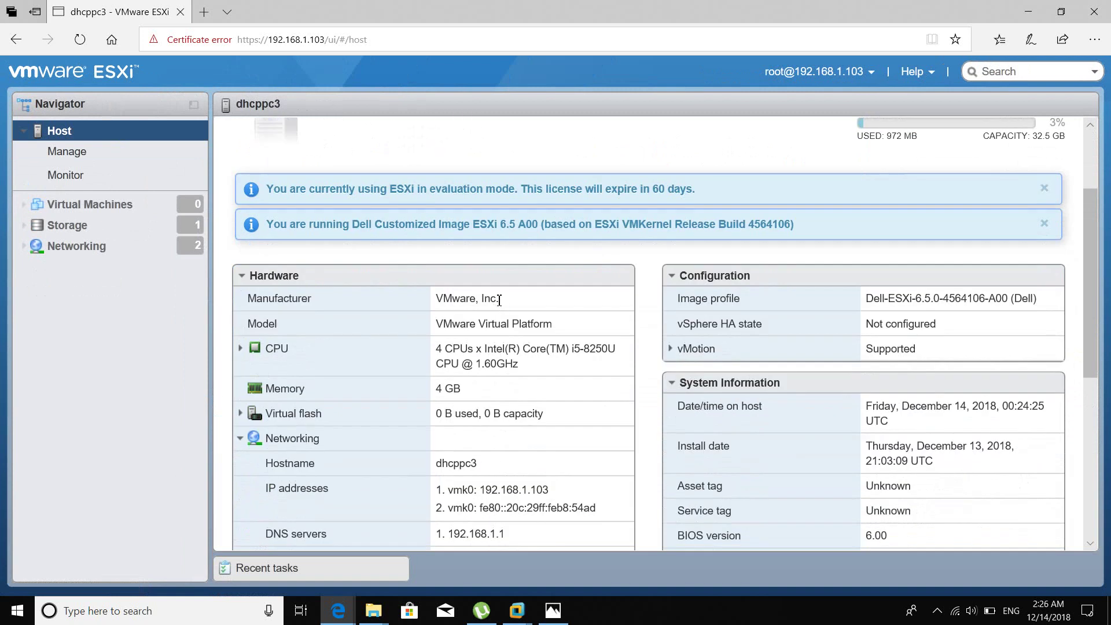
left_click(439, 302)
triple_click(440, 301)
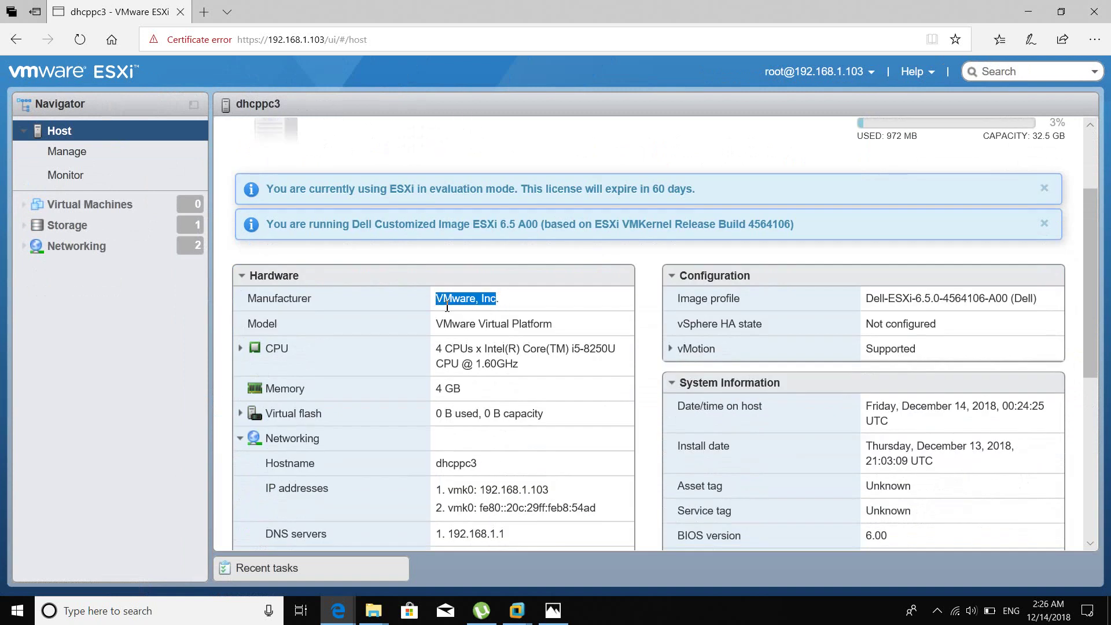
left_click_drag(540, 324, 486, 322)
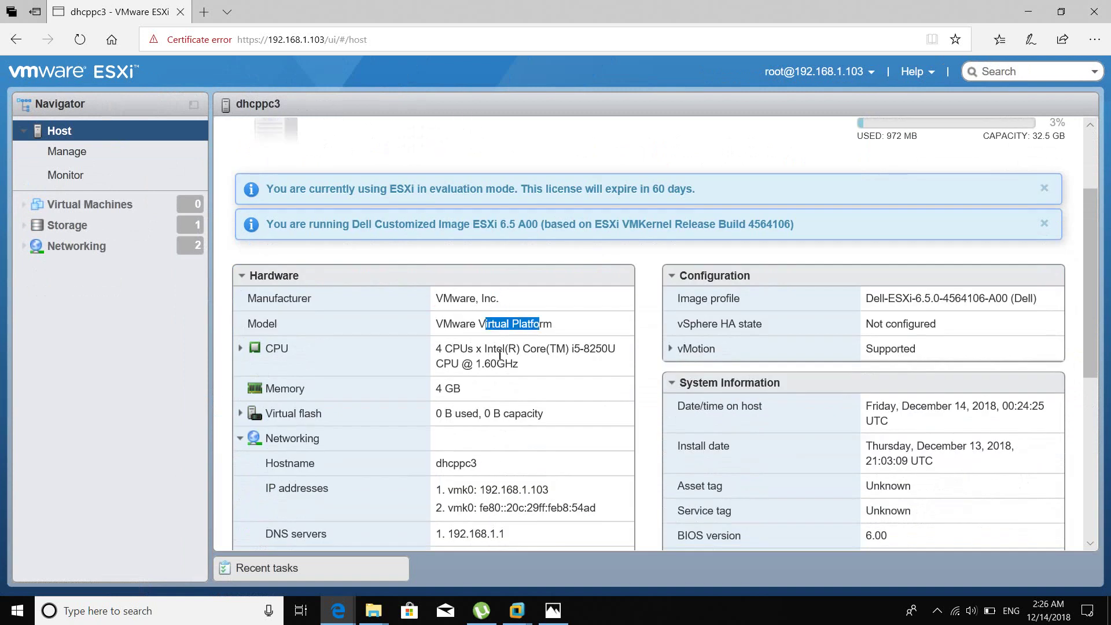
left_click(533, 349)
left_click_drag(545, 349, 453, 350)
left_click(557, 349)
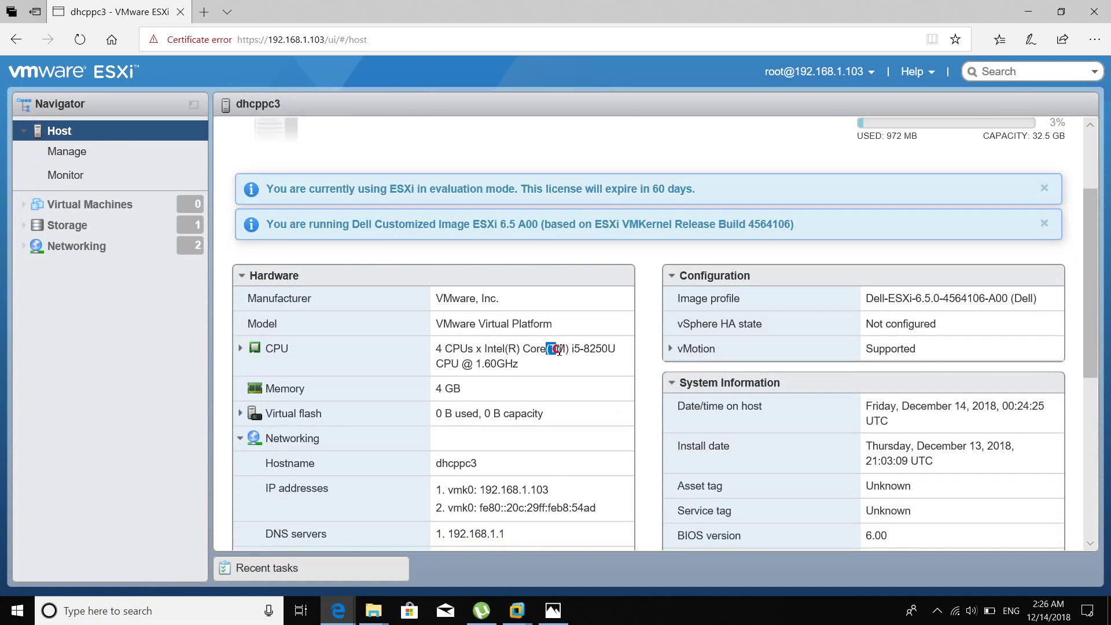
triple_click(596, 349)
left_click_drag(580, 349, 583, 350)
triple_click(590, 350)
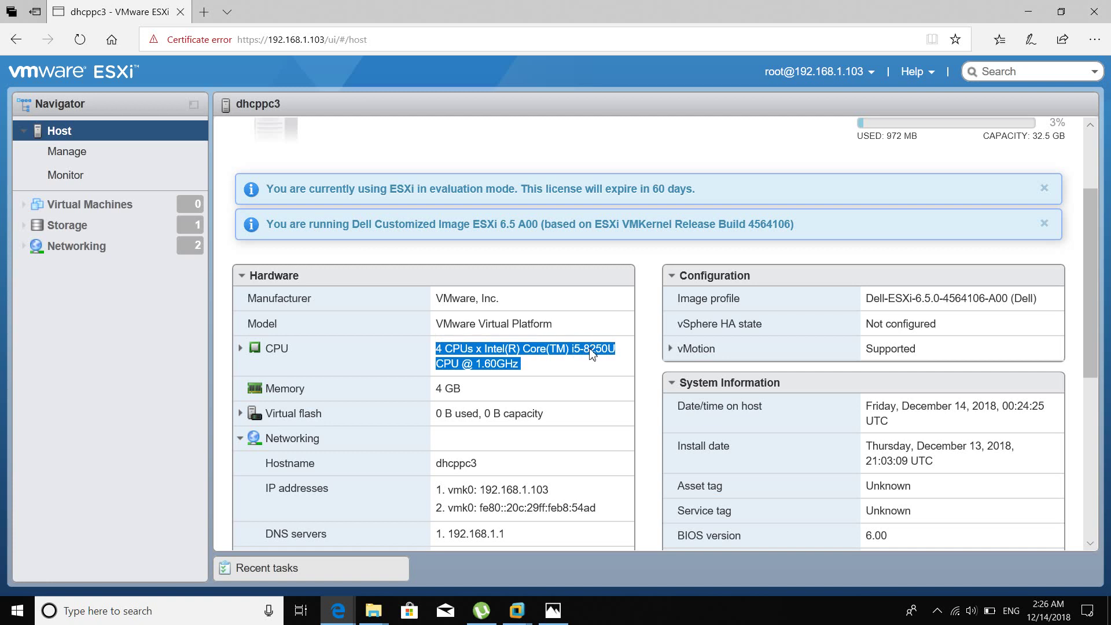
double_click(593, 350)
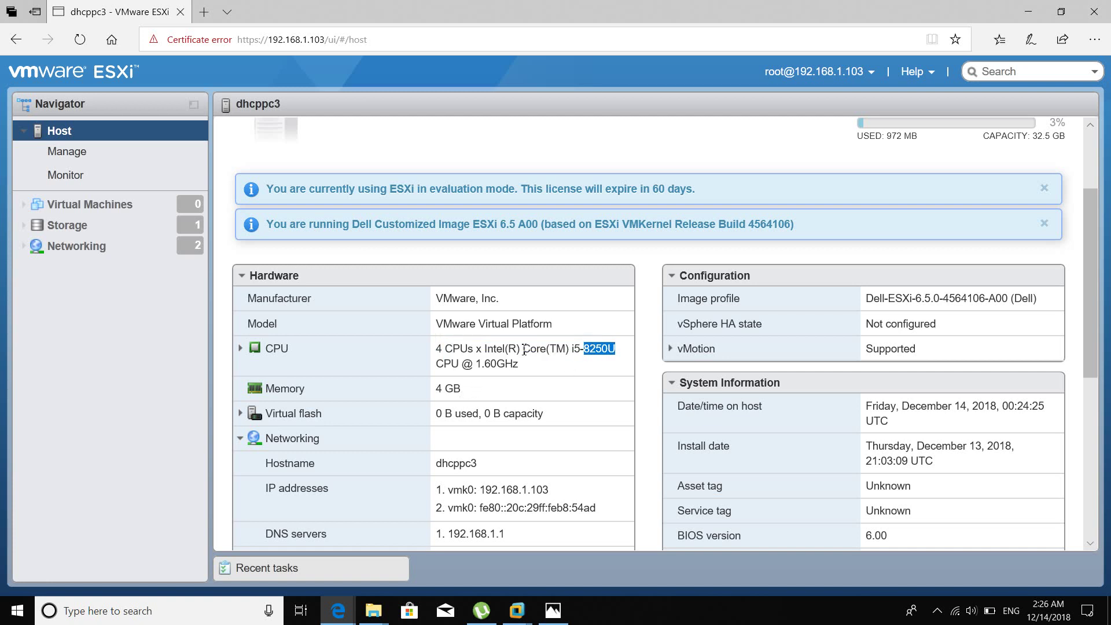
scroll(354, 359, "down", 1)
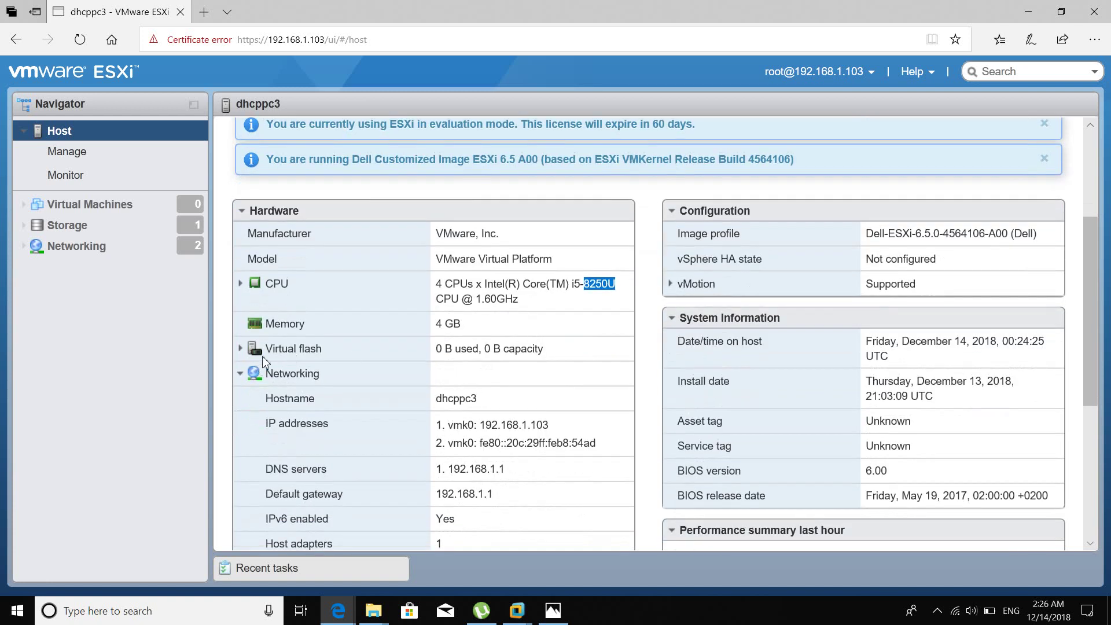
triple_click(542, 348)
left_click(544, 349)
scroll(502, 324, "down", 1)
scroll(502, 324, "down", 1)
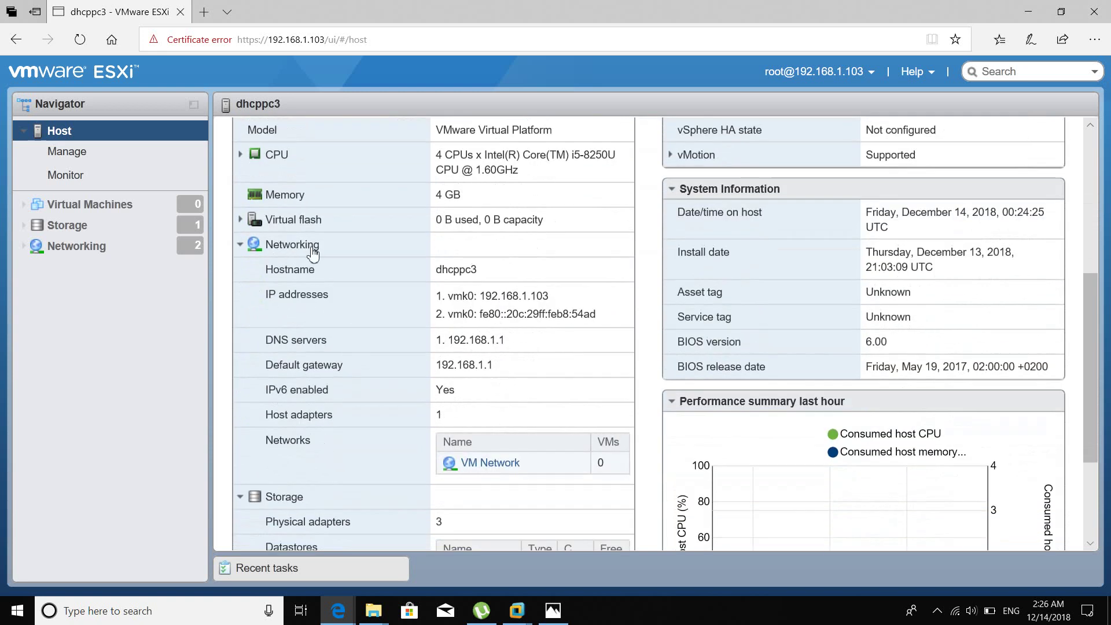
double_click(462, 271)
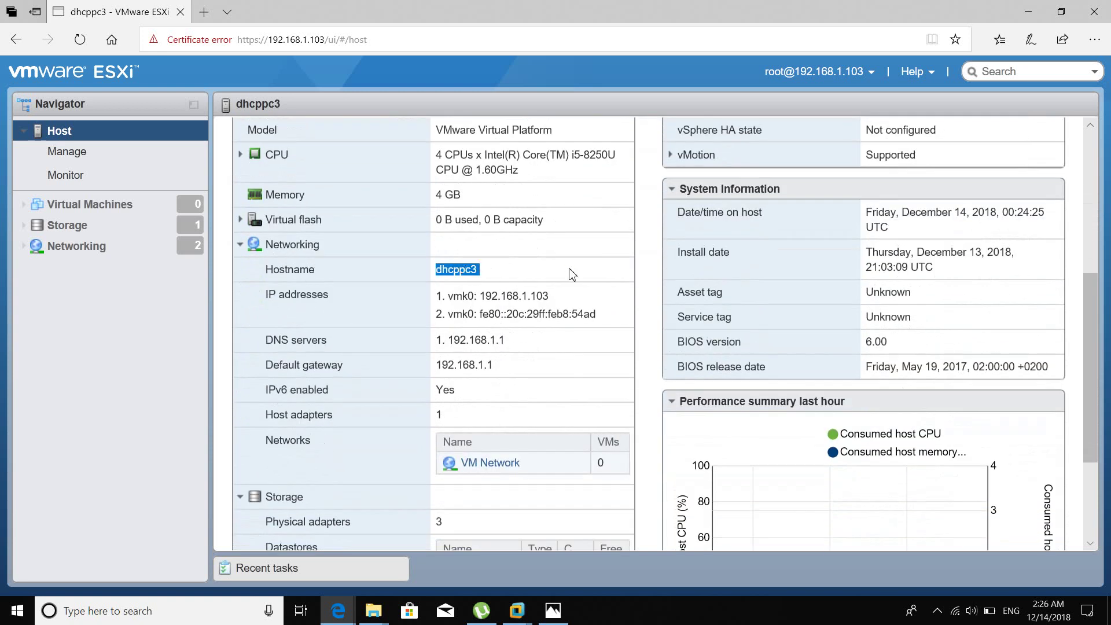
left_click(570, 273)
left_click_drag(549, 295, 485, 296)
left_click_drag(514, 342, 445, 344)
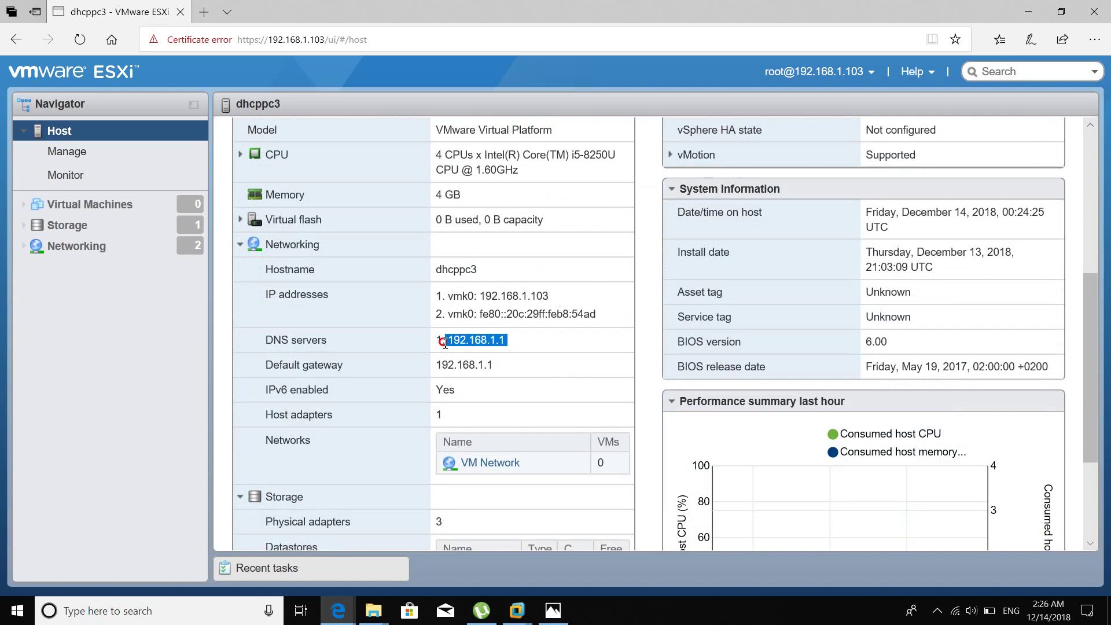
left_click(445, 344)
double_click(441, 366)
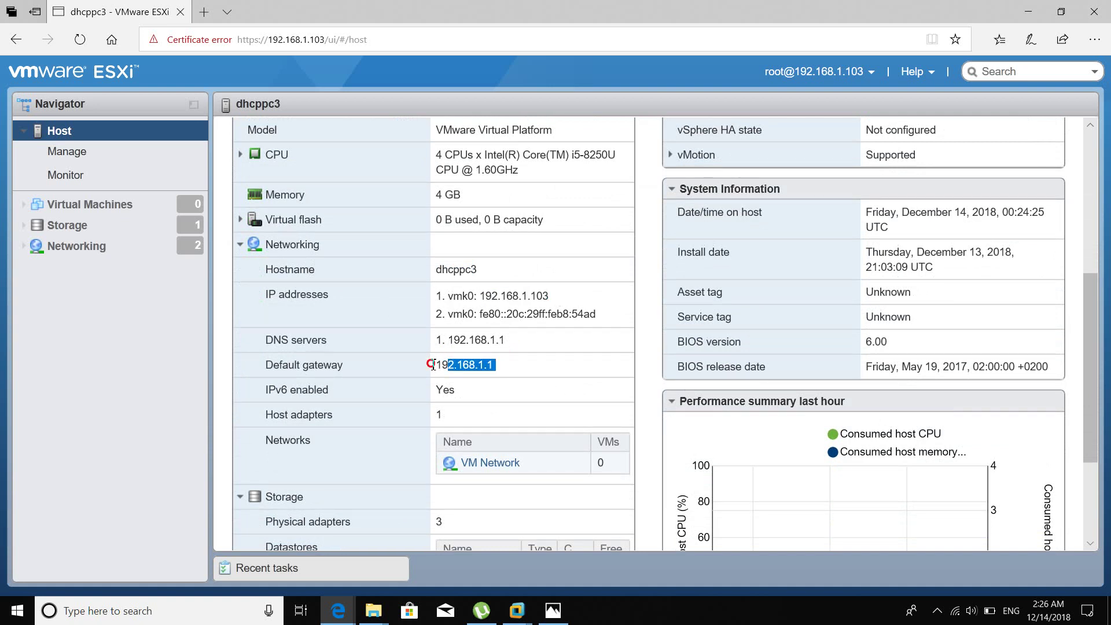
left_click(441, 389)
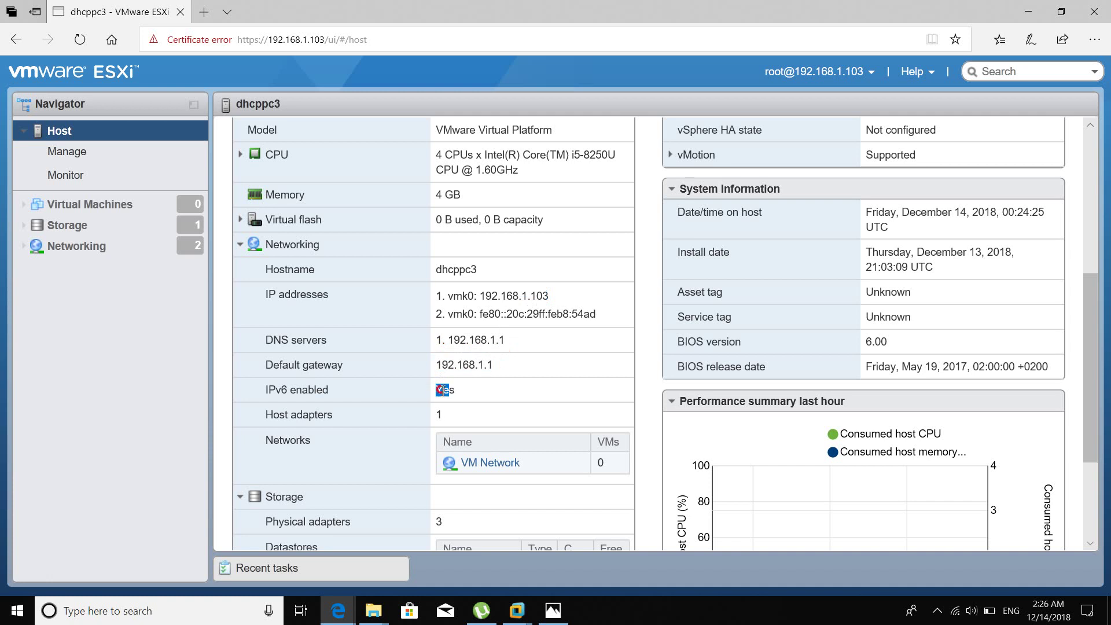
left_click_drag(458, 390, 410, 379)
scroll(412, 333, "down", 1)
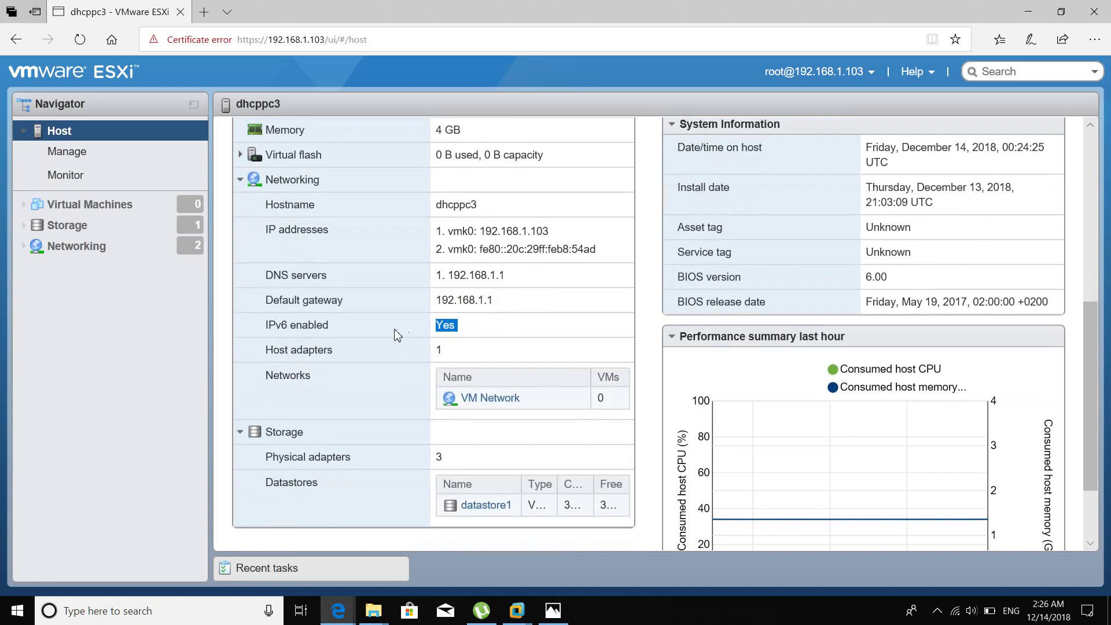
scroll(387, 337, "down", 1)
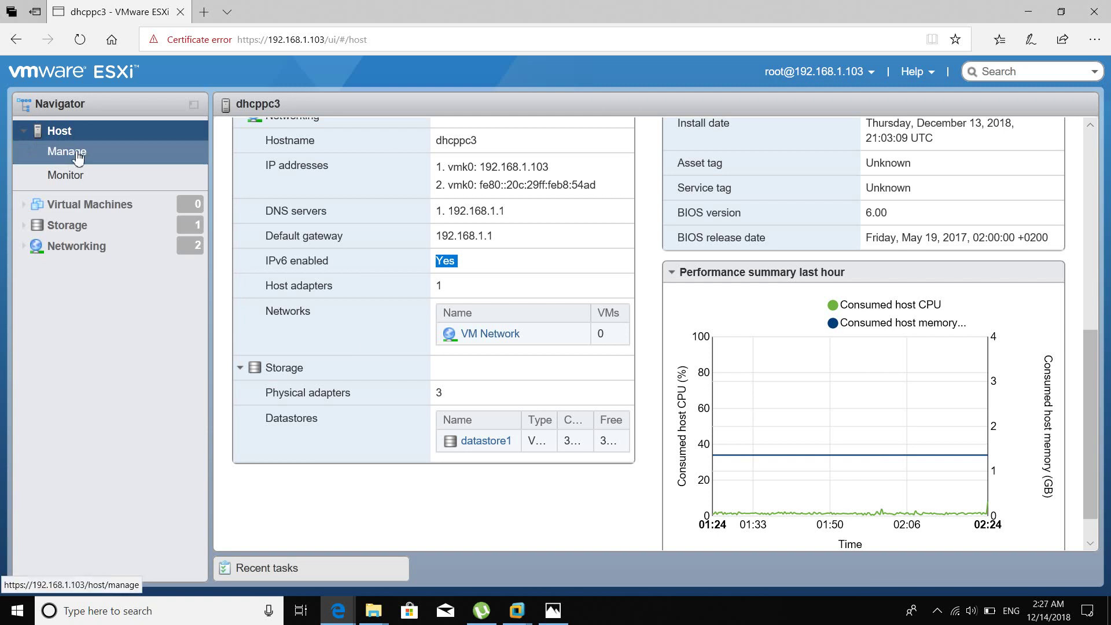
Open the host's Storage datastores view from the Navigator.
scroll(535, 278, "up", 8)
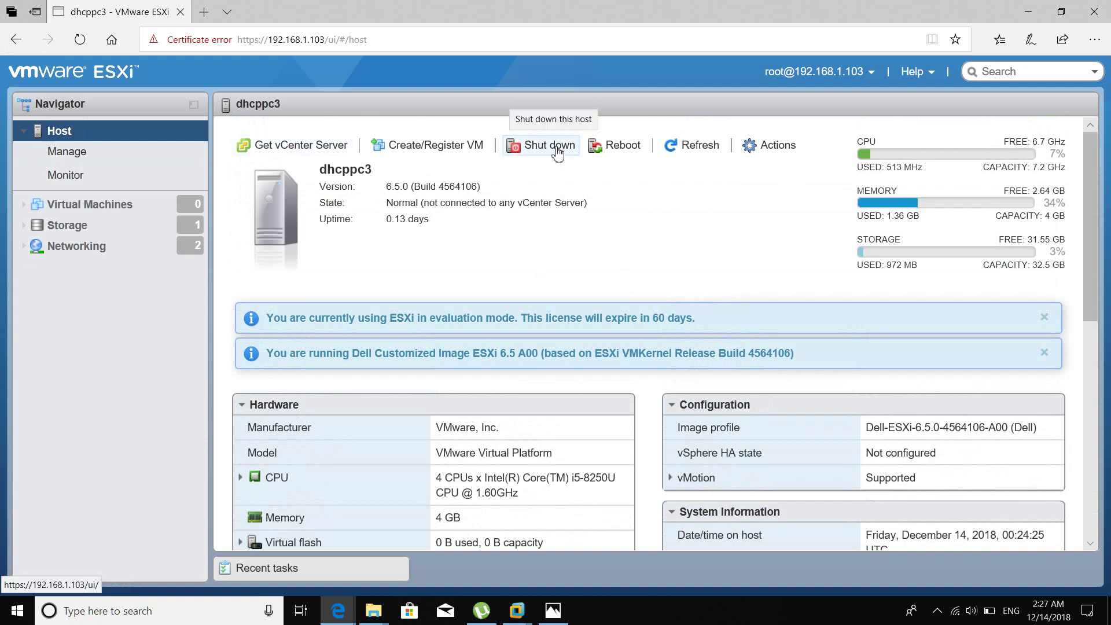
left_click(937, 610)
left_click(67, 225)
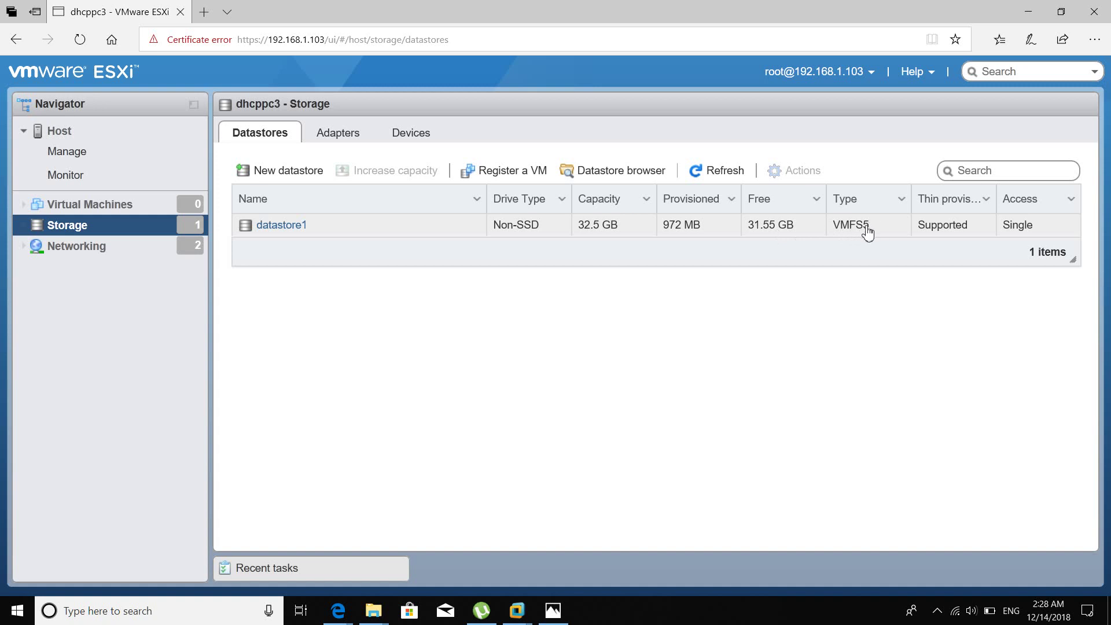
Inspect the Access column's sort and filter options, then open Host > Manage.
left_click(1071, 201)
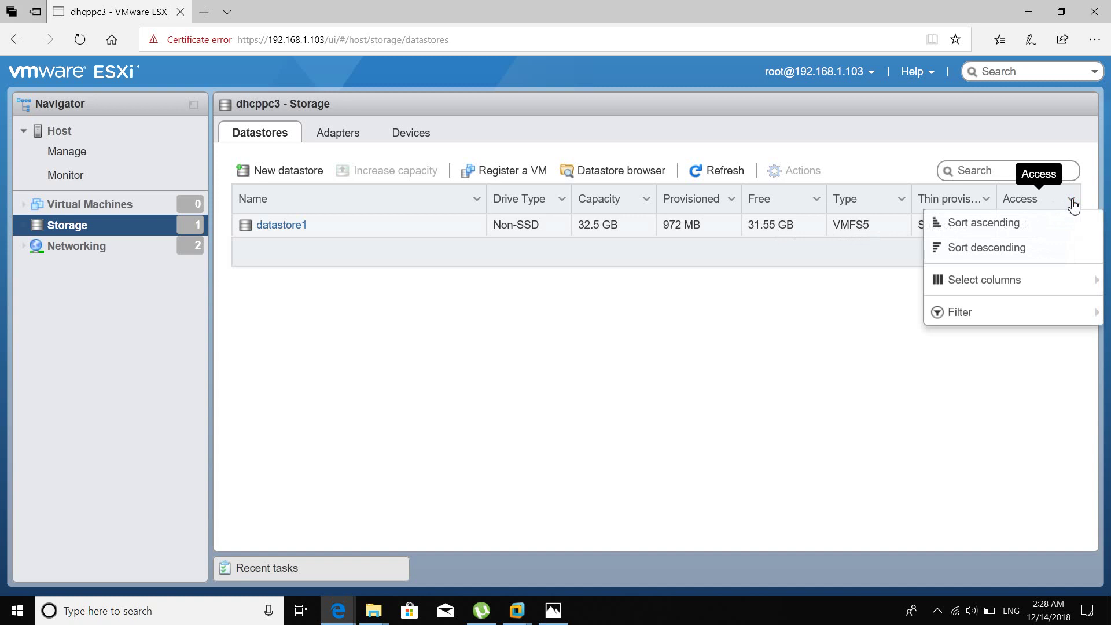
left_click(804, 365)
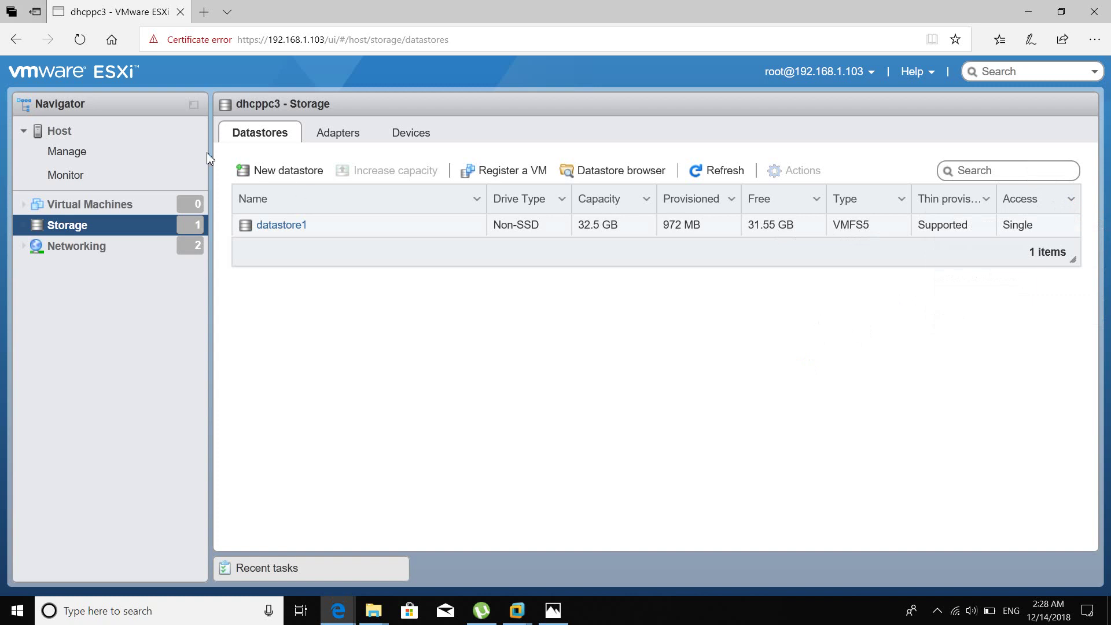
left_click(83, 155)
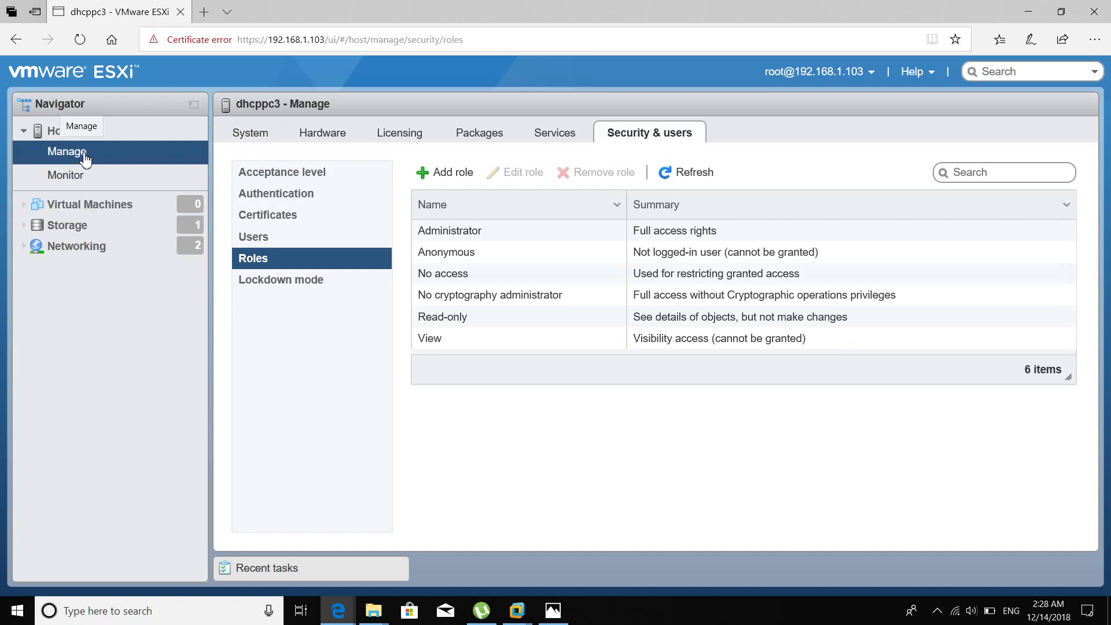
Return to the dhcppc3 host summary with version, uptime and CPU, memory, storage usage.
left_click(64, 133)
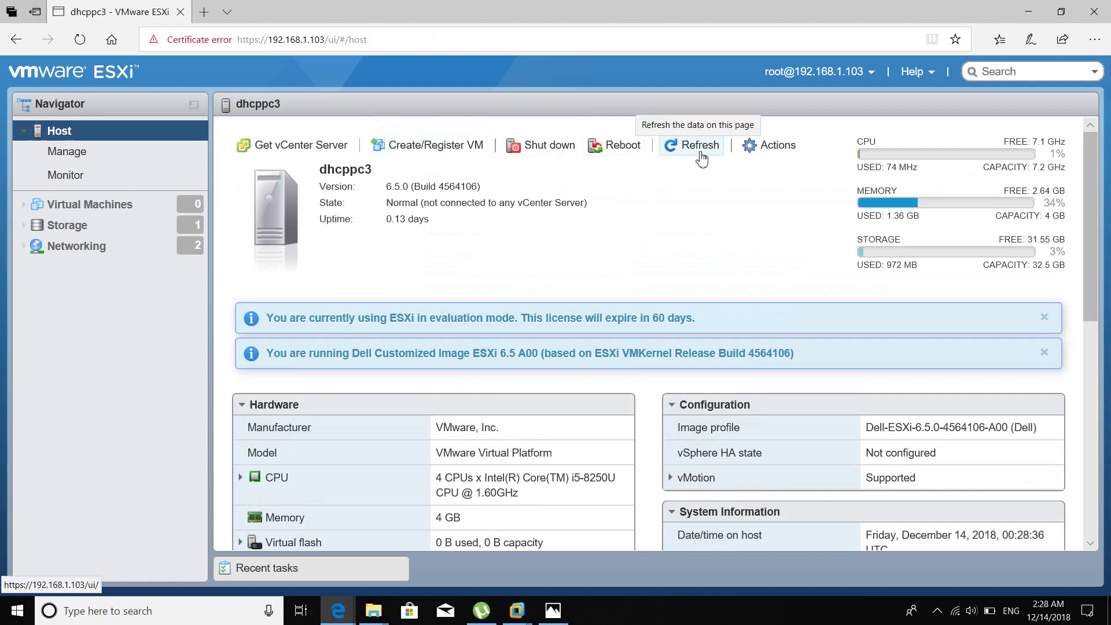
Show the dhcppc3 host actions: Shut down, Reboot, Services, maintenance and lockdown mode.
left_click(780, 145)
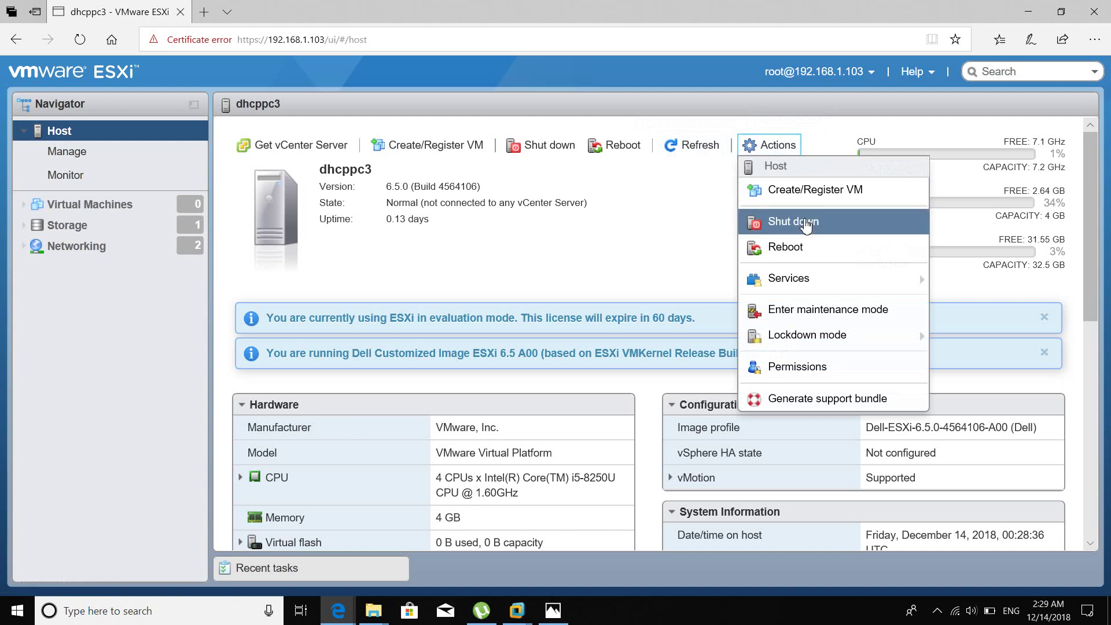
mouse_move(807, 281)
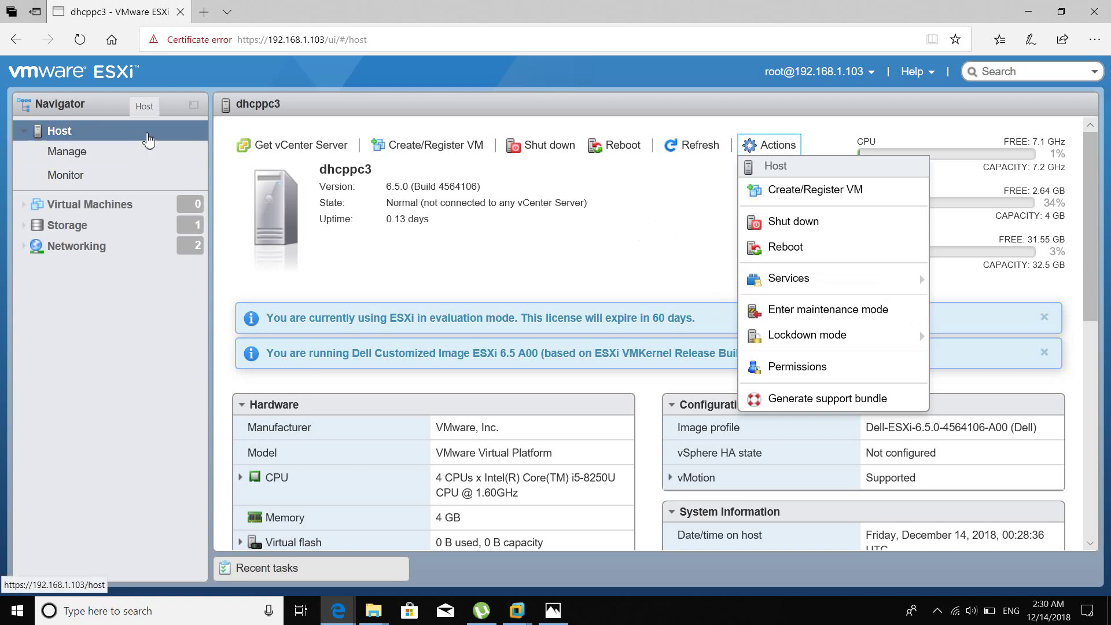
Browse Manage > System Advanced settings, then select Autostart's 120s stop delay value.
left_click(120, 154)
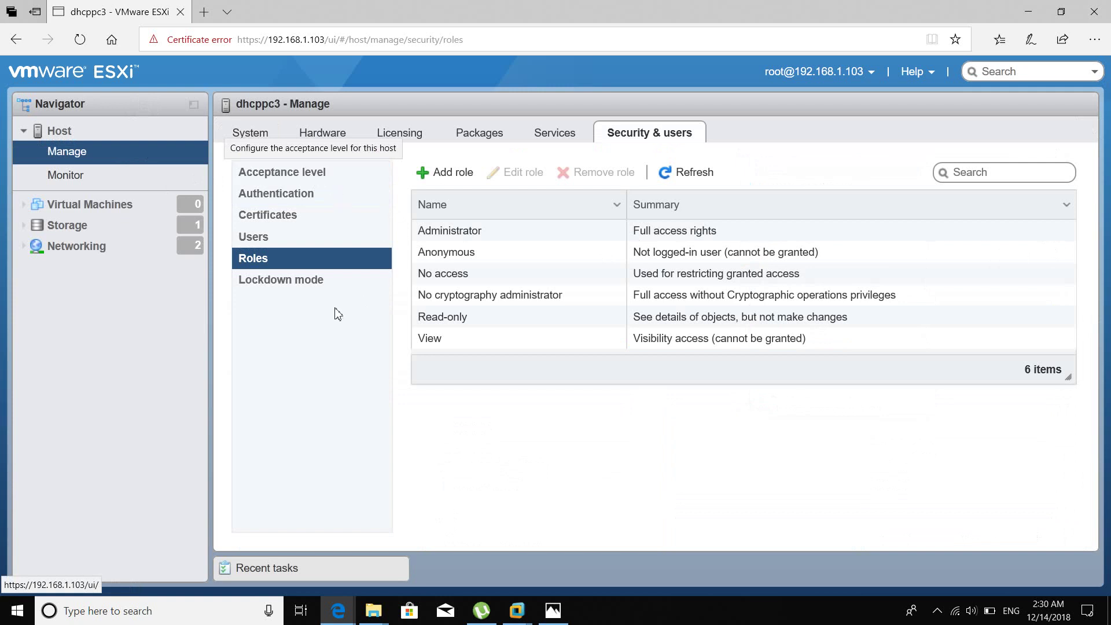
left_click(252, 137)
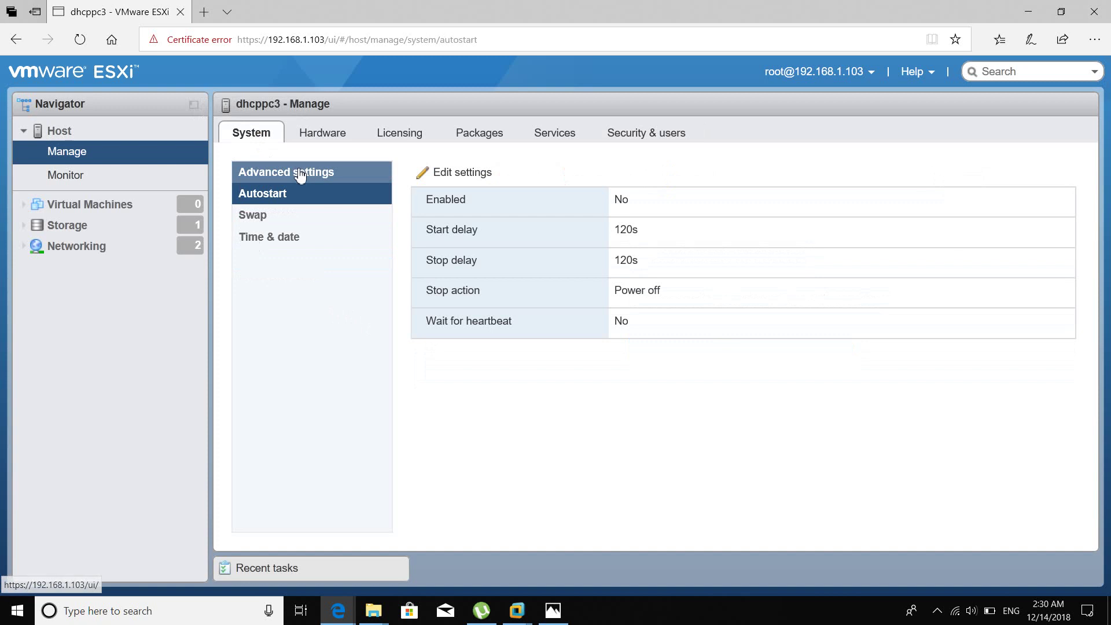
left_click(306, 173)
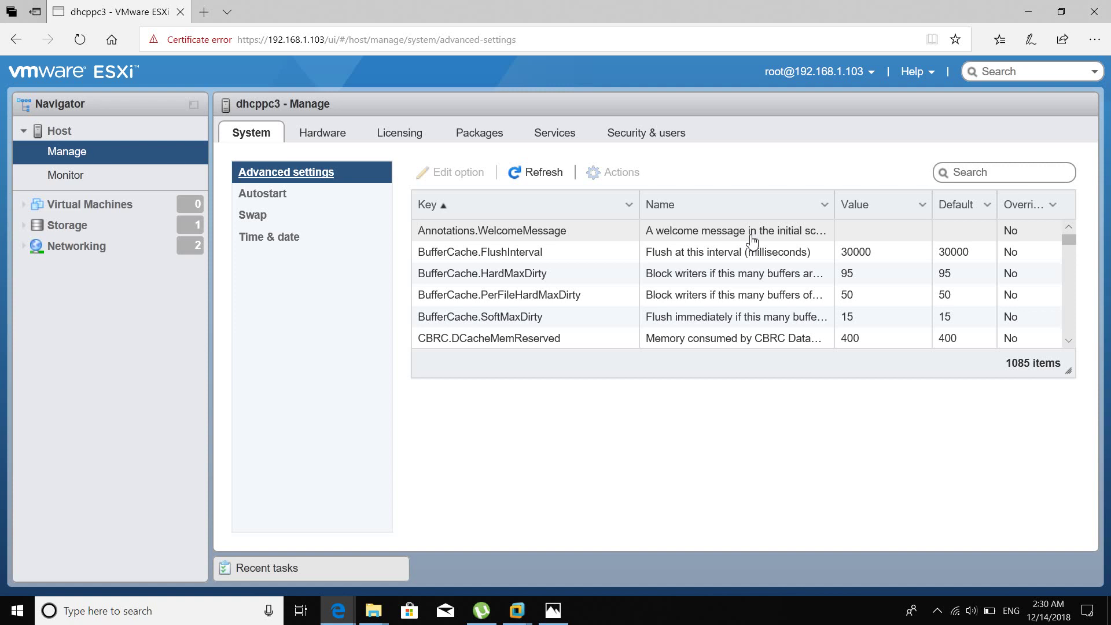
left_click(321, 204)
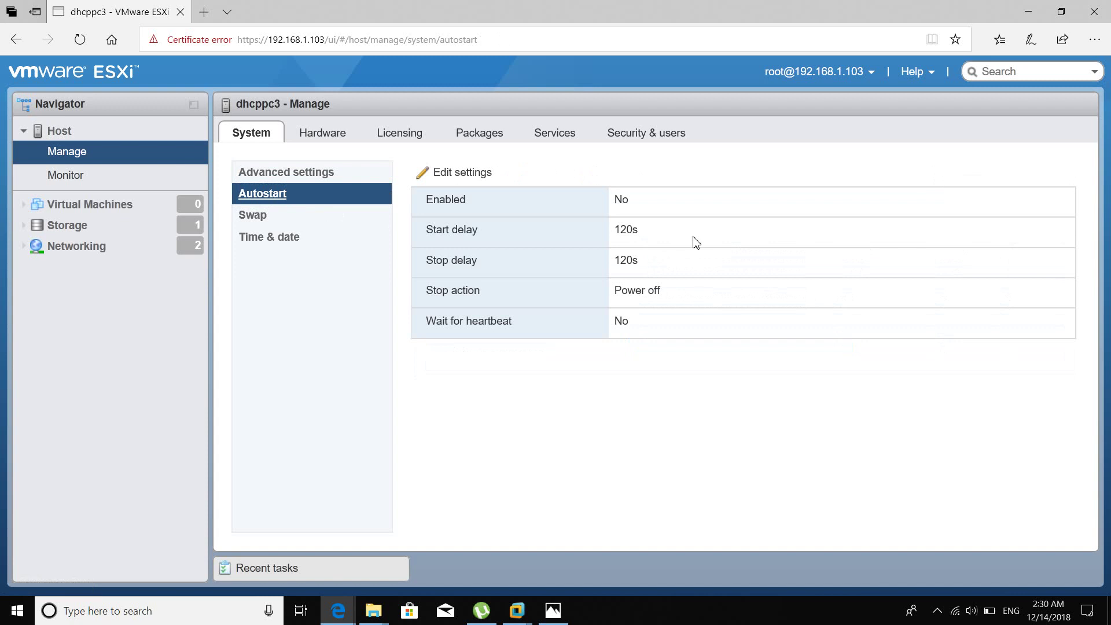
double_click(624, 262)
left_click(466, 175)
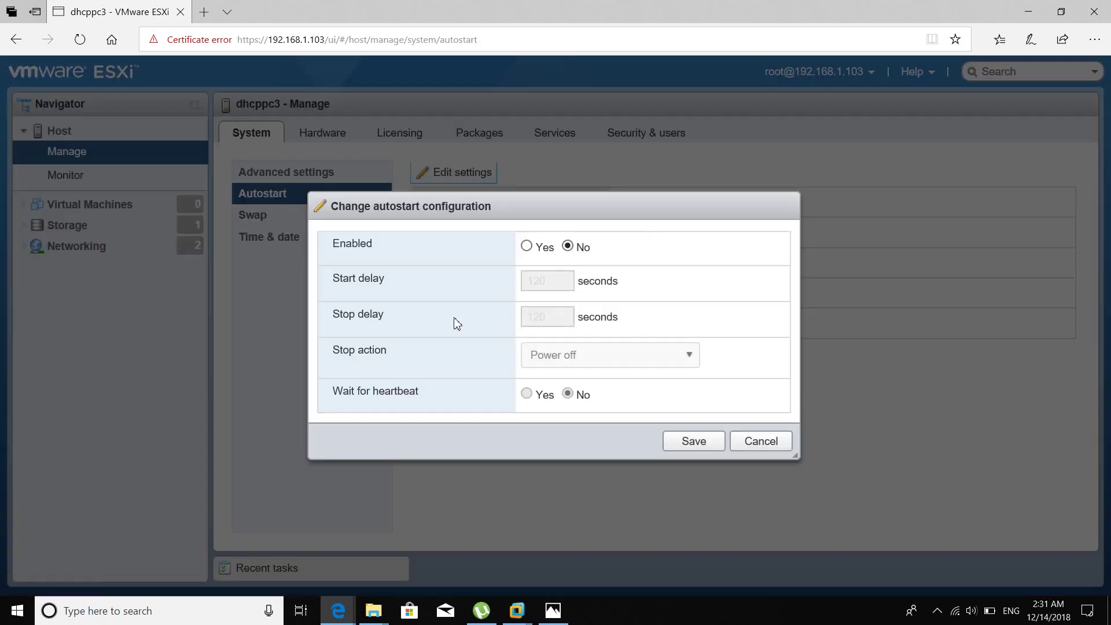
left_click_drag(532, 208, 550, 204)
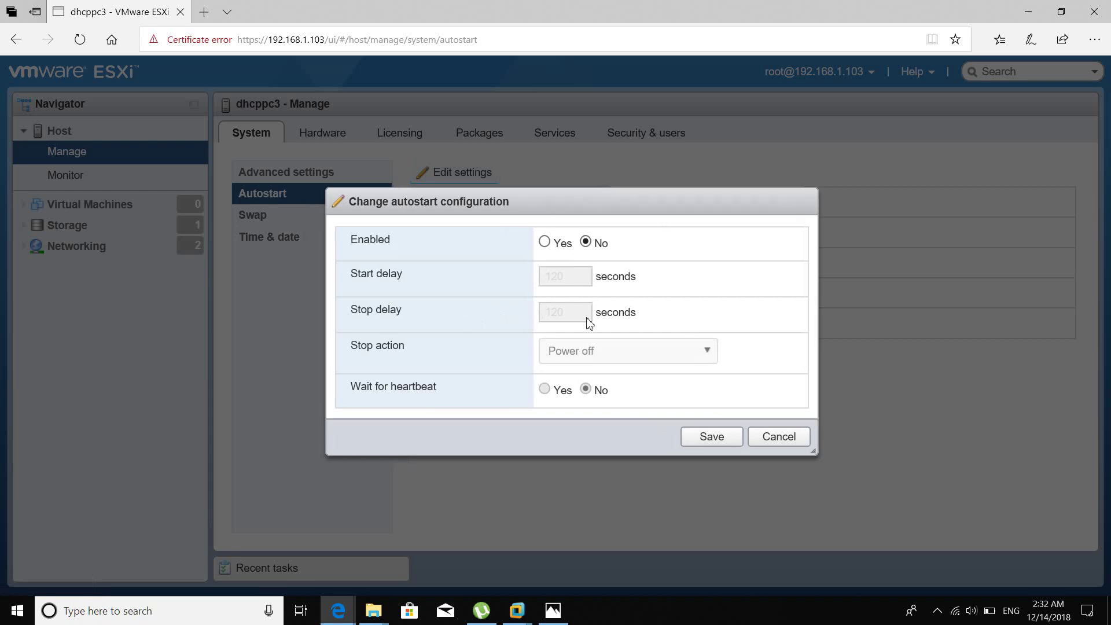
left_click(547, 244)
left_click(586, 242)
left_click(545, 242)
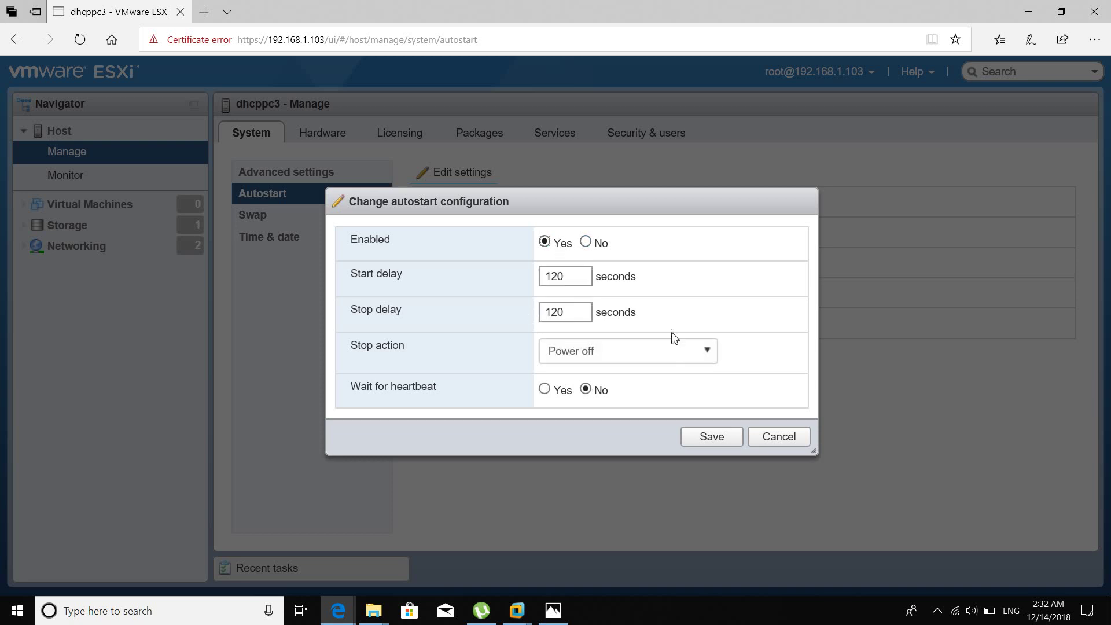
left_click(689, 350)
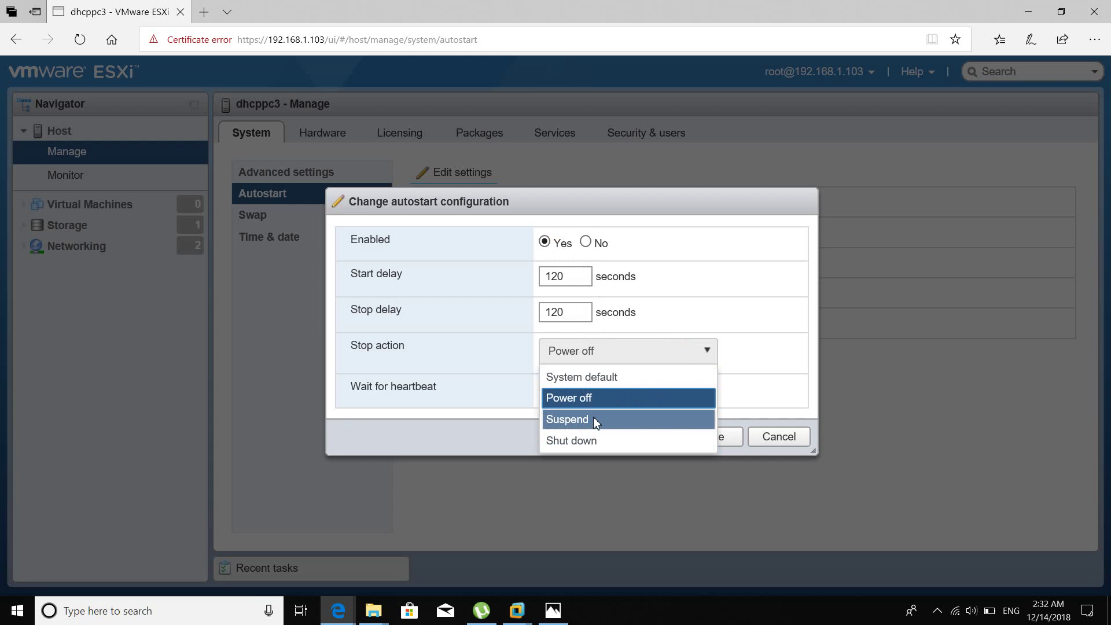
left_click(498, 431)
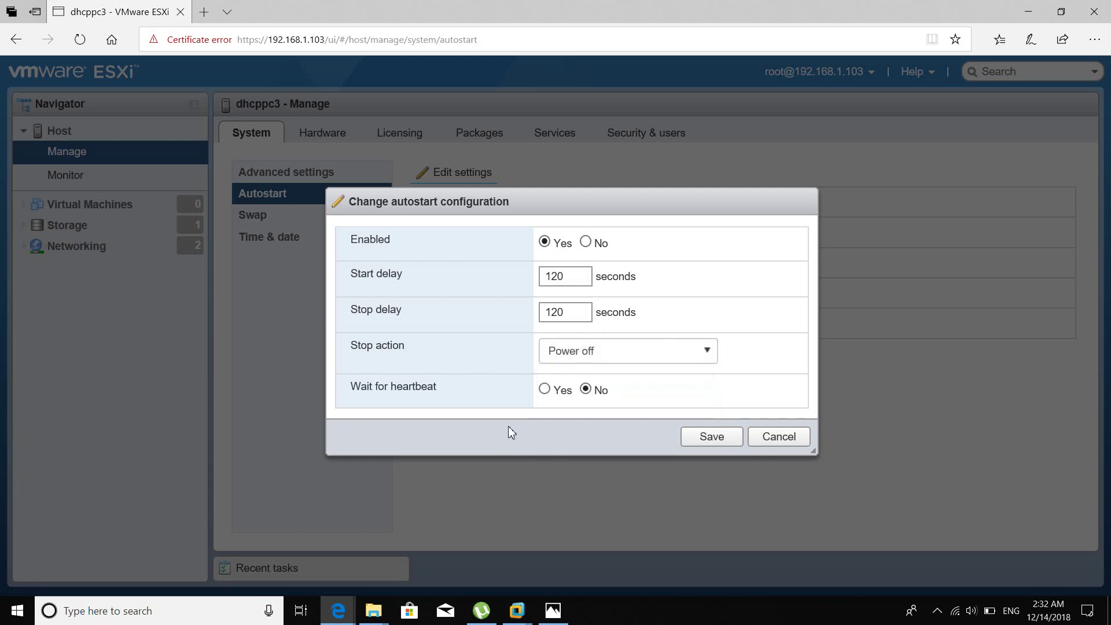
left_click(776, 439)
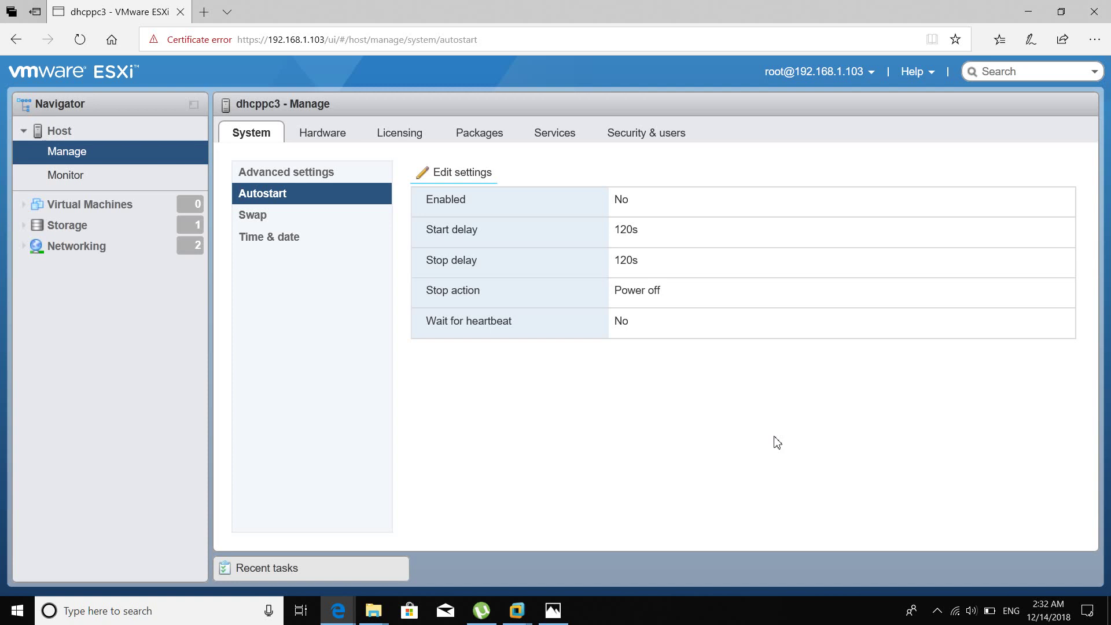
Review Swap and Time & date settings, then Hardware Power Management (Unknown, Balanced).
left_click(306, 223)
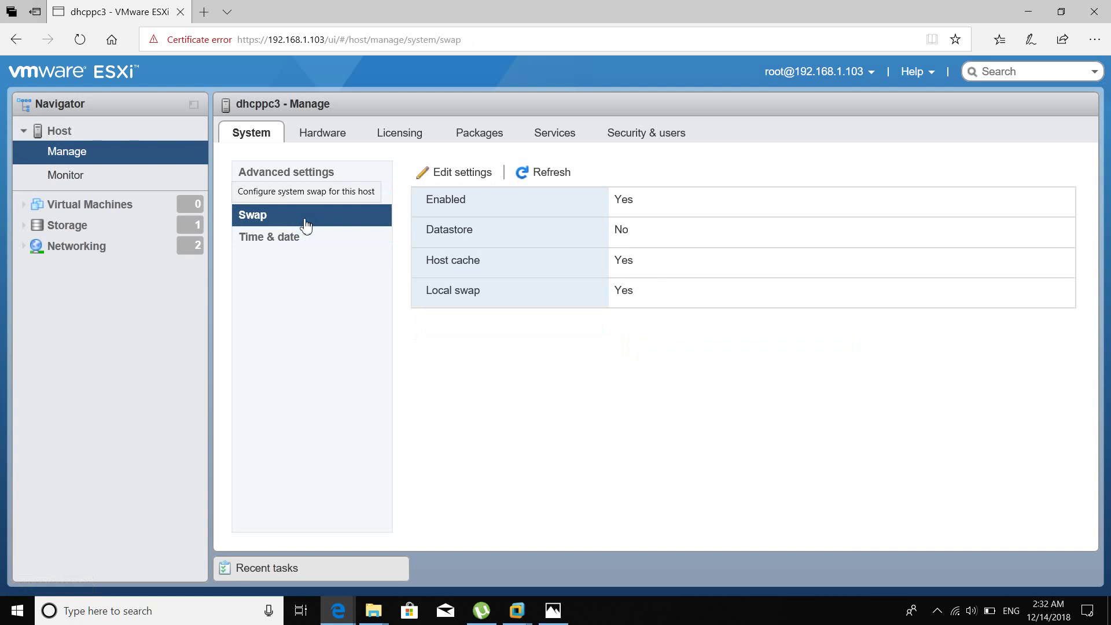
left_click(300, 238)
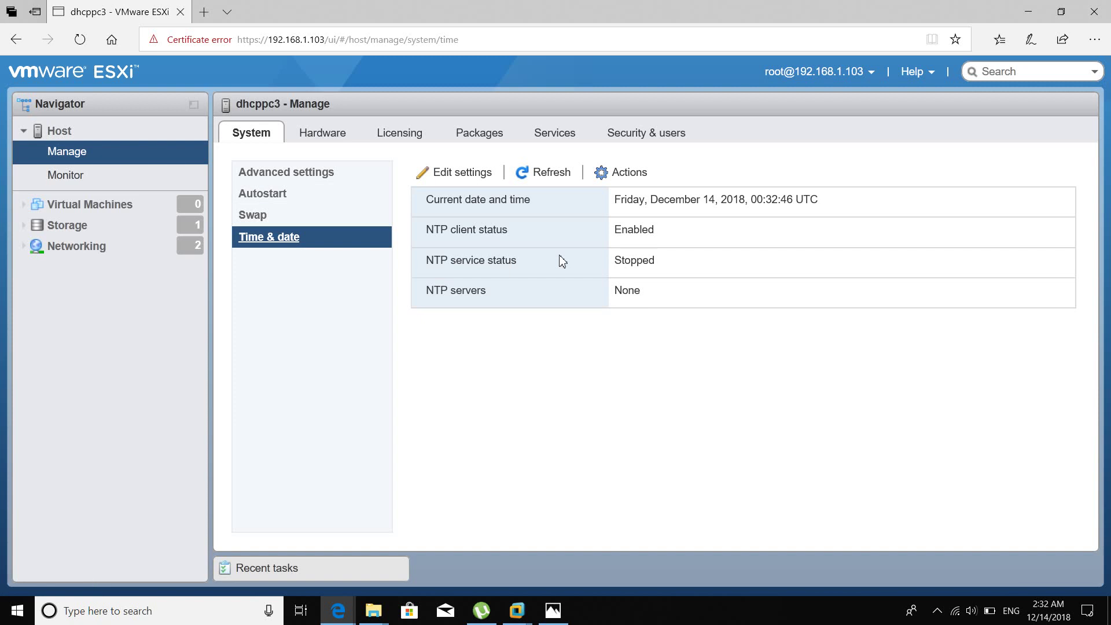
left_click(336, 137)
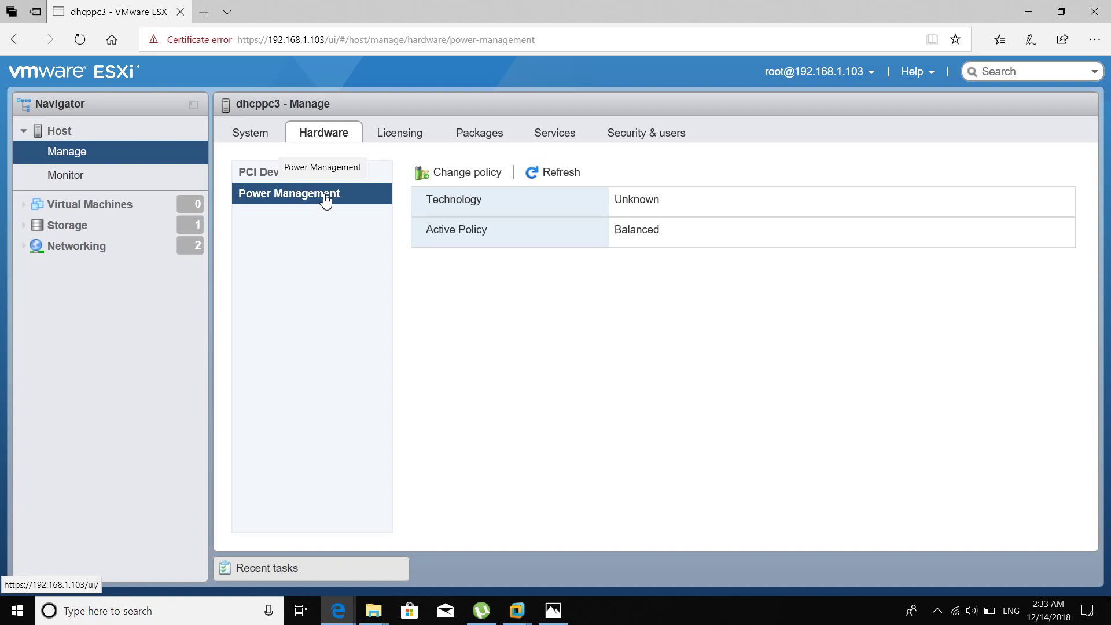
View the Evaluation Mode license details and its actions list, then go to Packages.
left_click(397, 133)
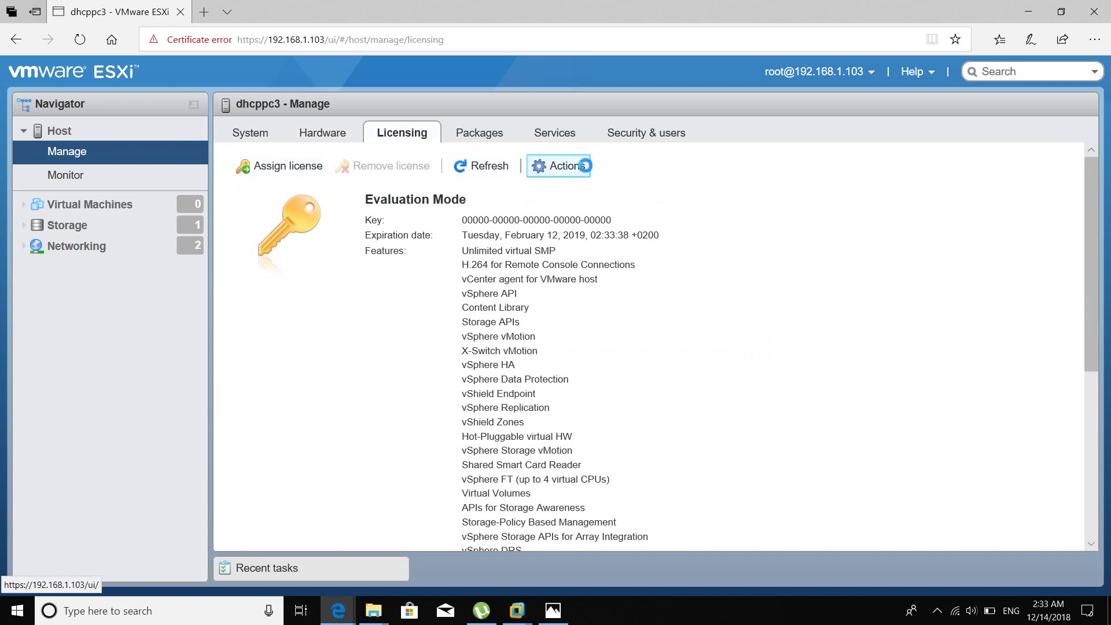
left_click(585, 165)
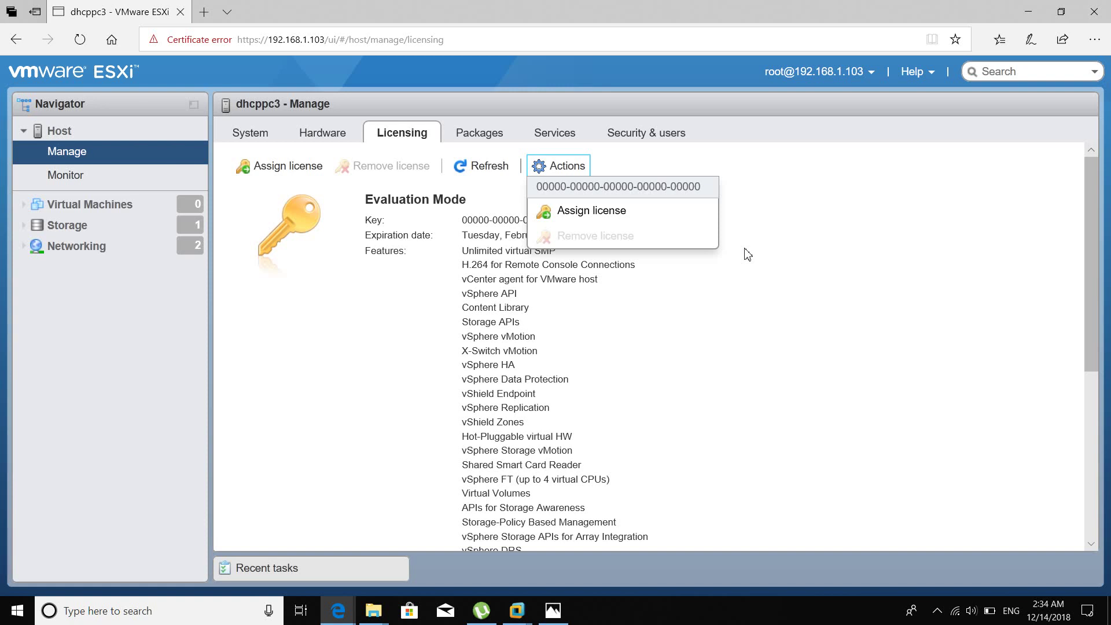
left_click(479, 135)
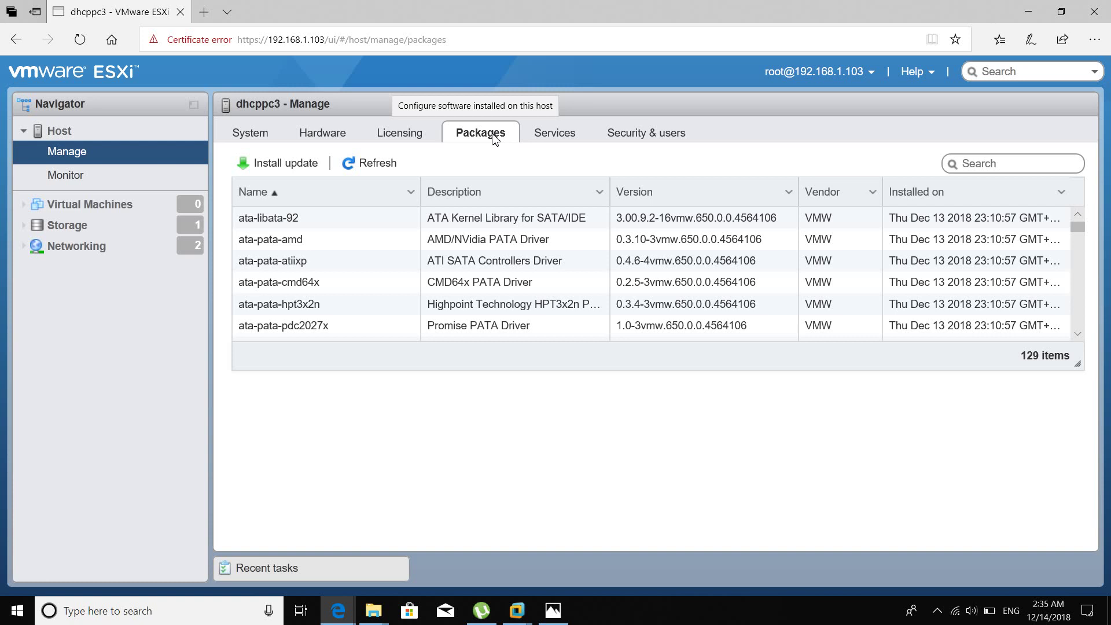
After reviewing the 129 installed packages, move to the host's 12-item Services list.
left_click(548, 136)
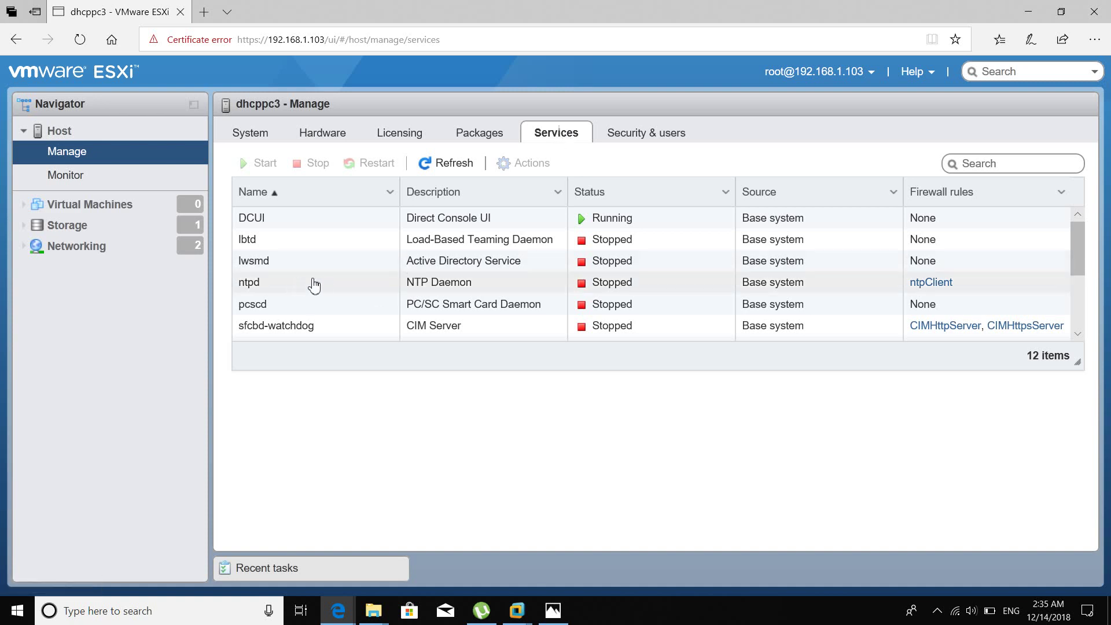
Select the TSM-SSH service in the services table to see its Stopped status.
scroll(324, 285, "down", 3)
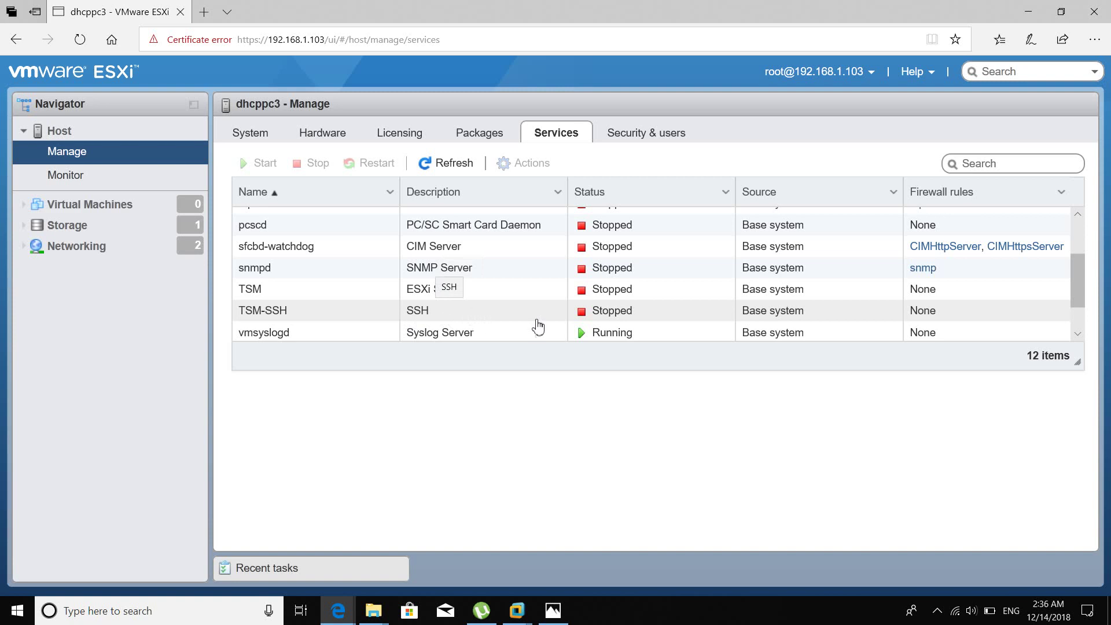
left_click(630, 316)
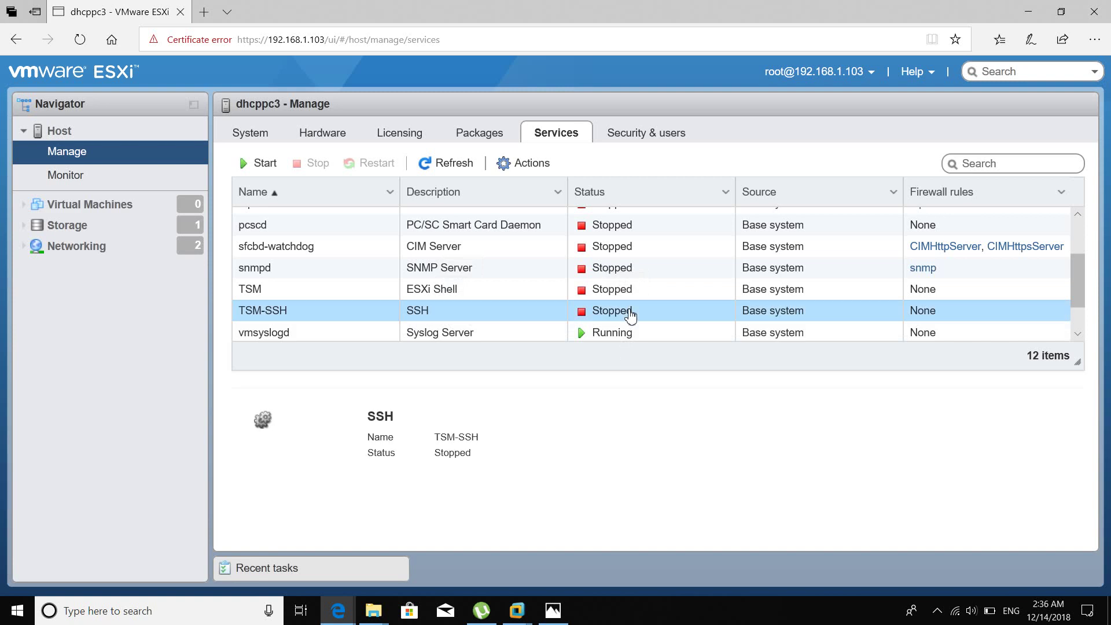
Start the TSM-SSH service and open a new blank Edge tab.
right_click(627, 316)
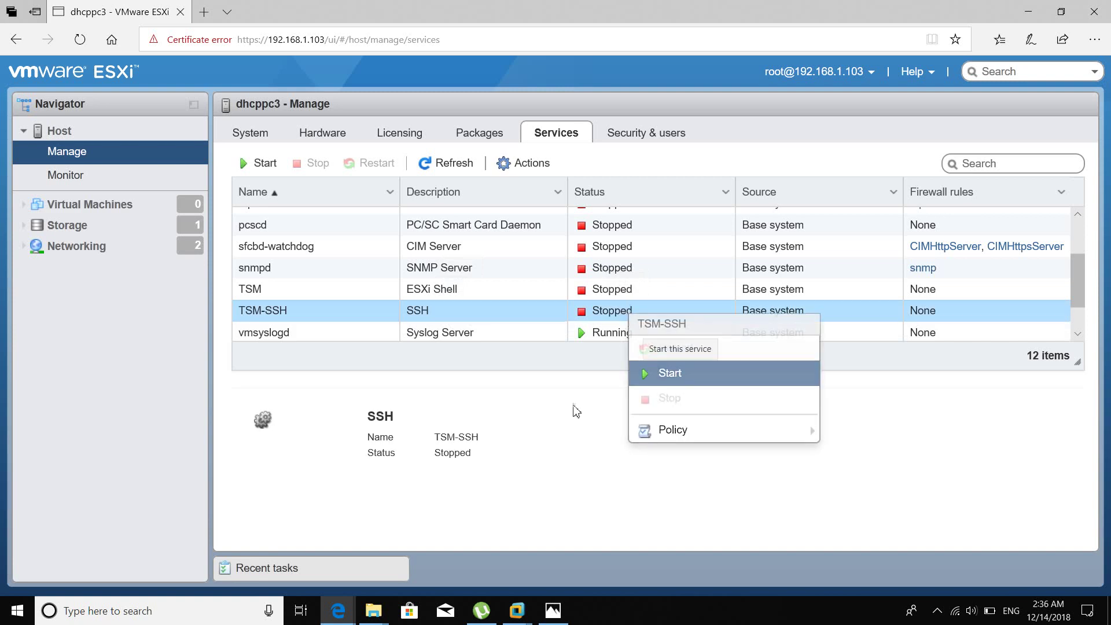
key("Return")
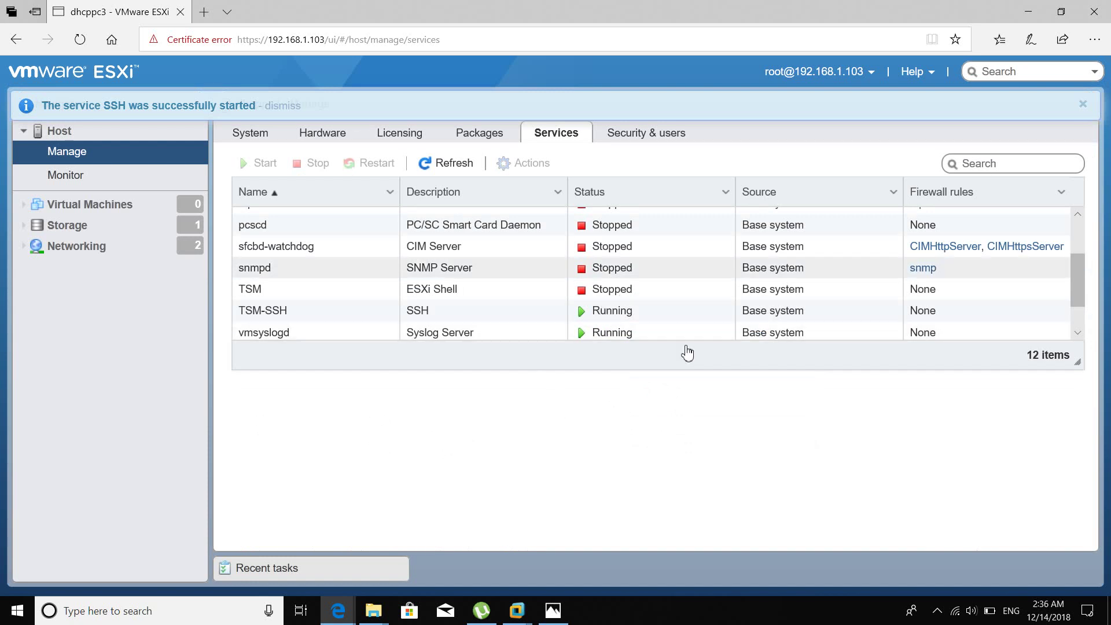
left_click(198, 610)
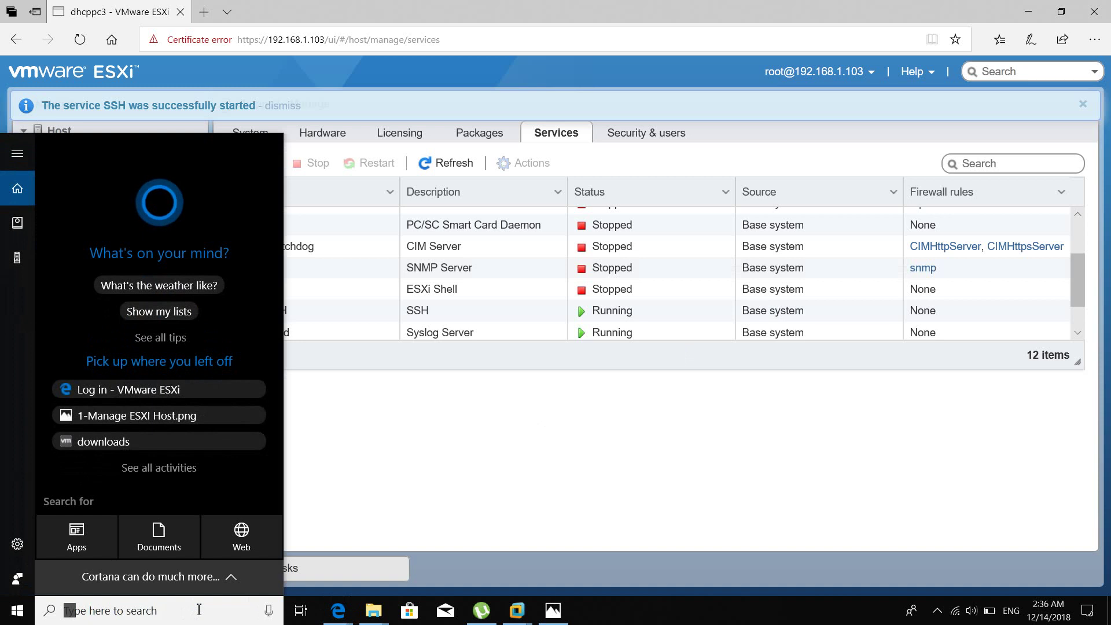
left_click(489, 9)
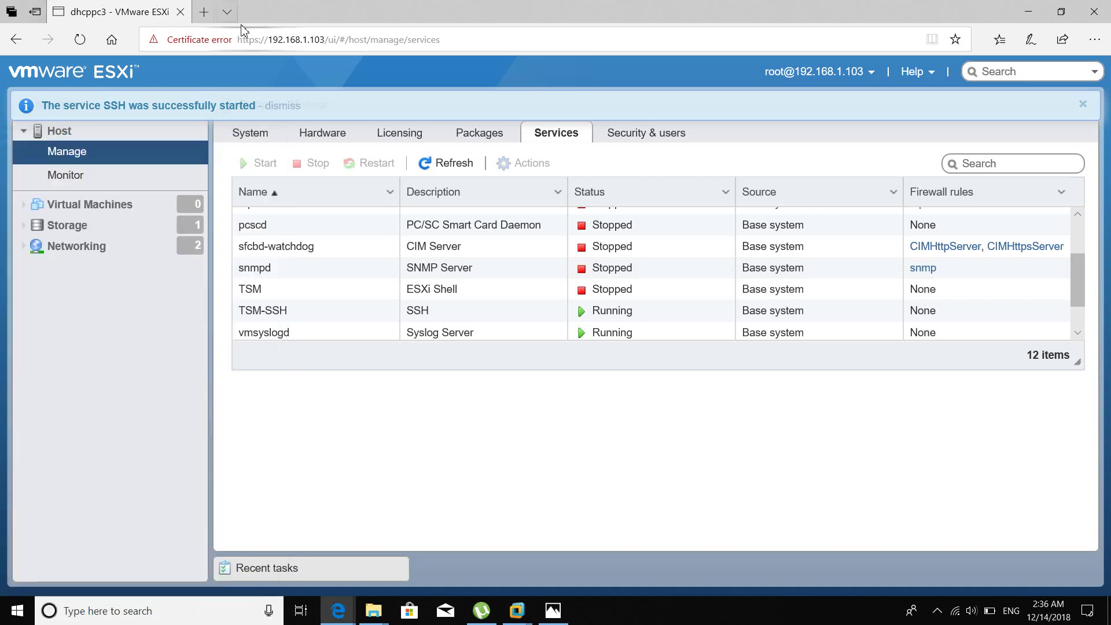
left_click(208, 11)
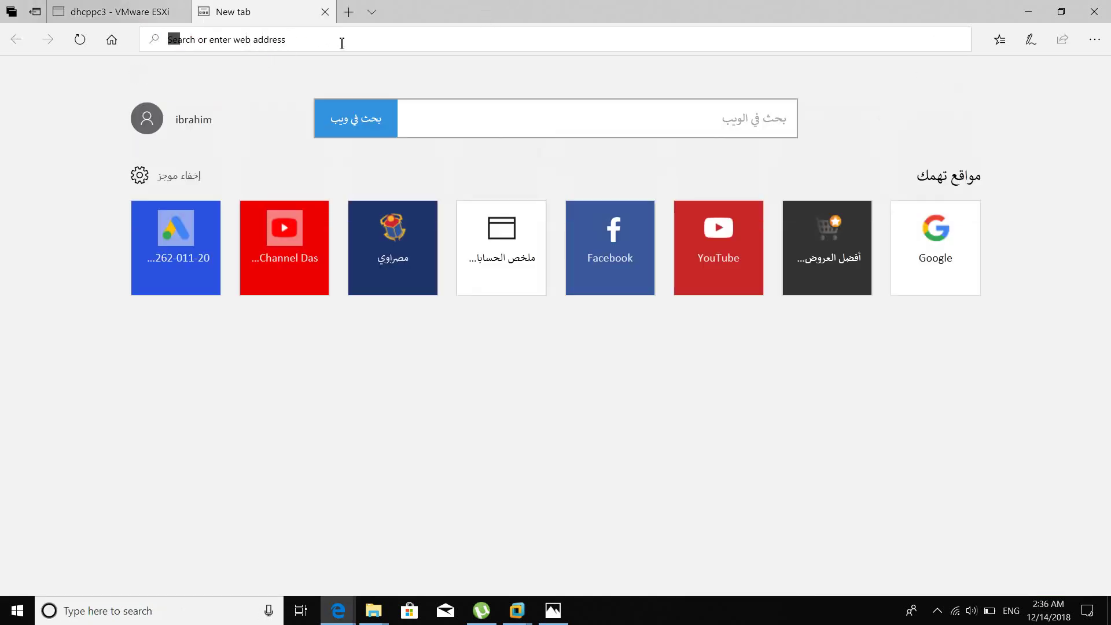
Google 'download putty' and open the 'Download PuTTY: latest release (0.70)' page.
type("google.com/")
key("Return")
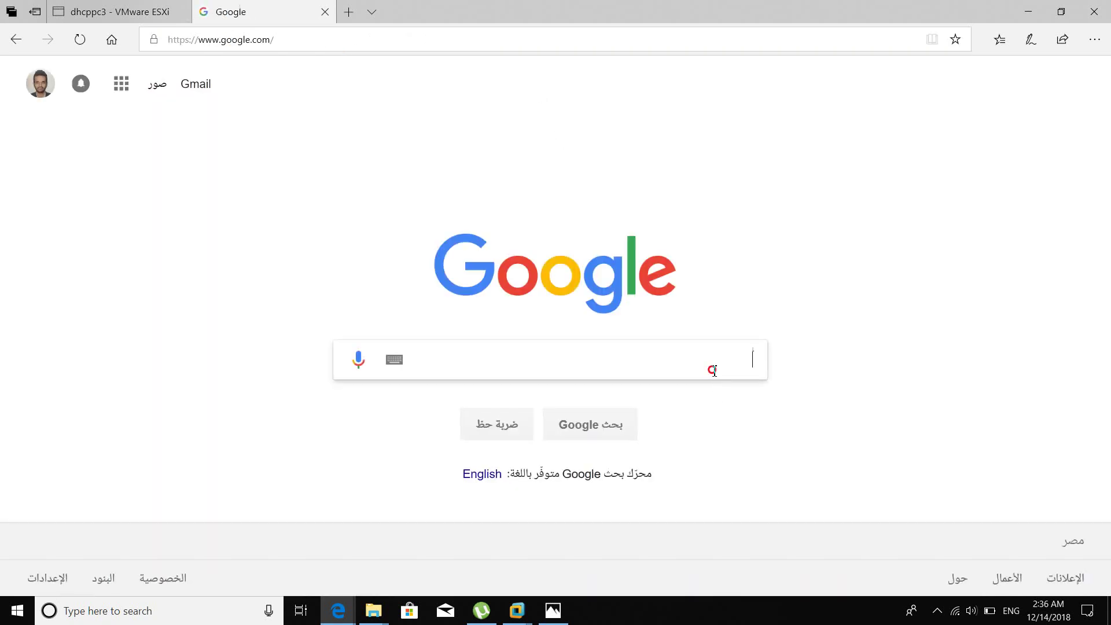
left_click(716, 370)
type("downloa")
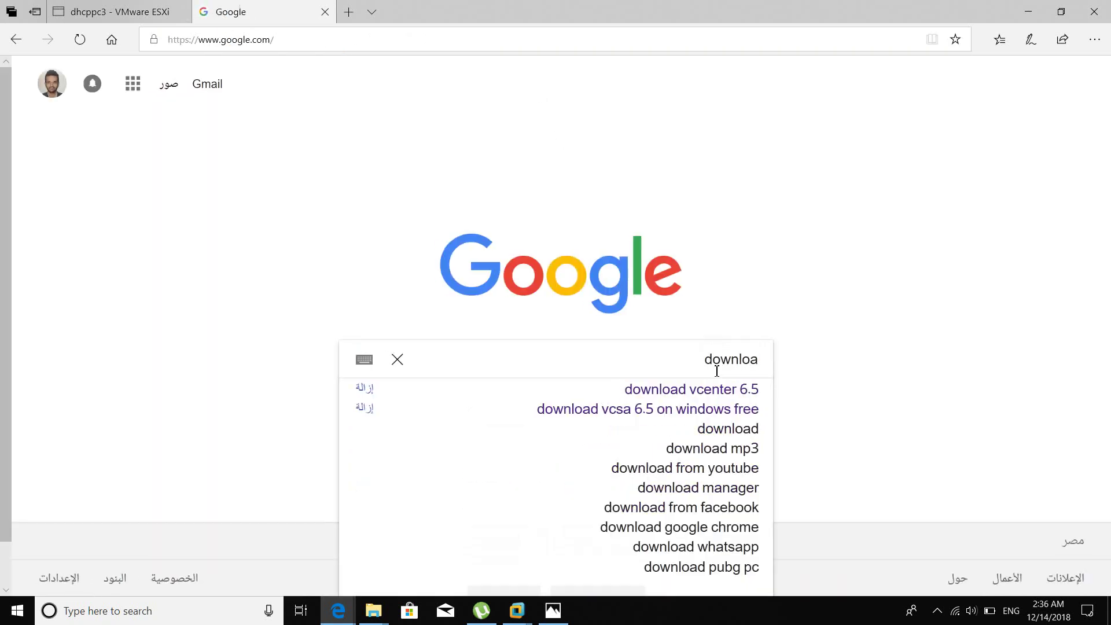
type("d putty")
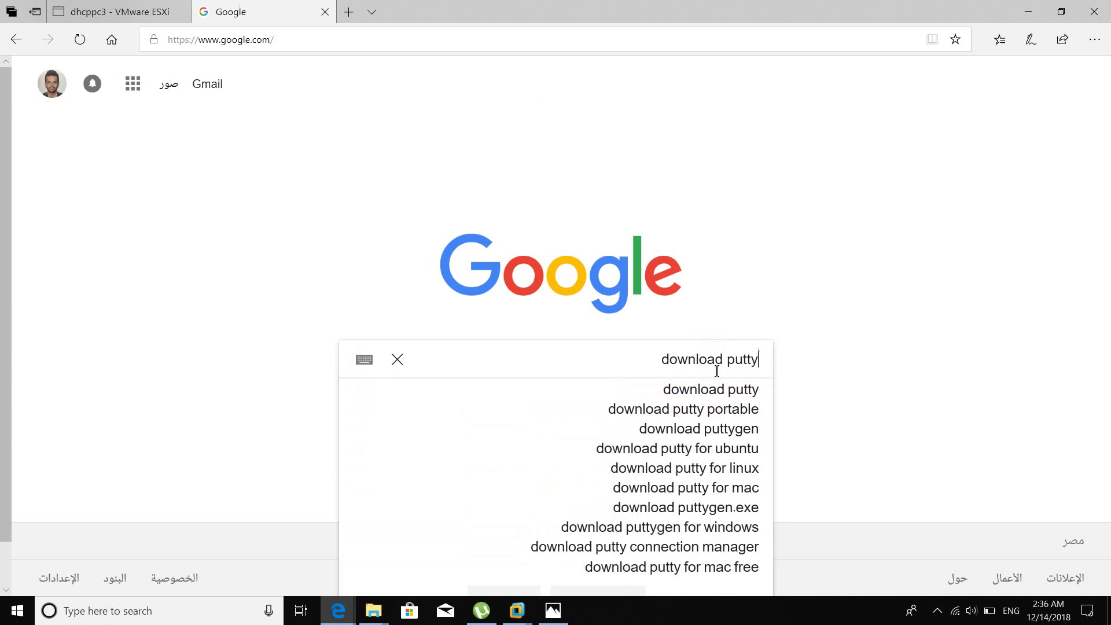
key("Return")
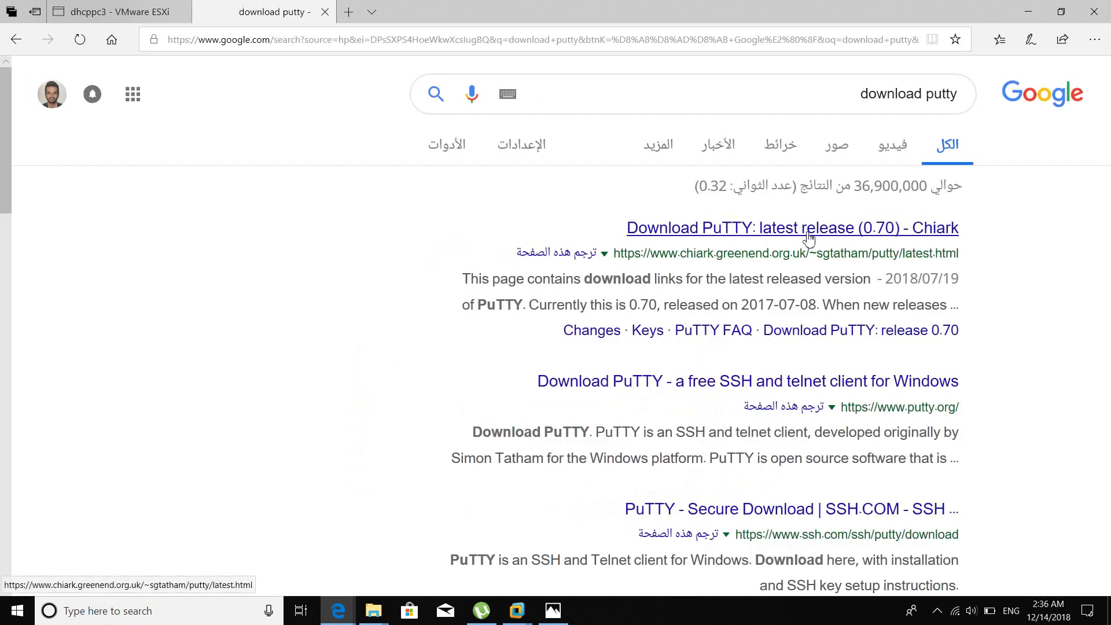
left_click(615, 236)
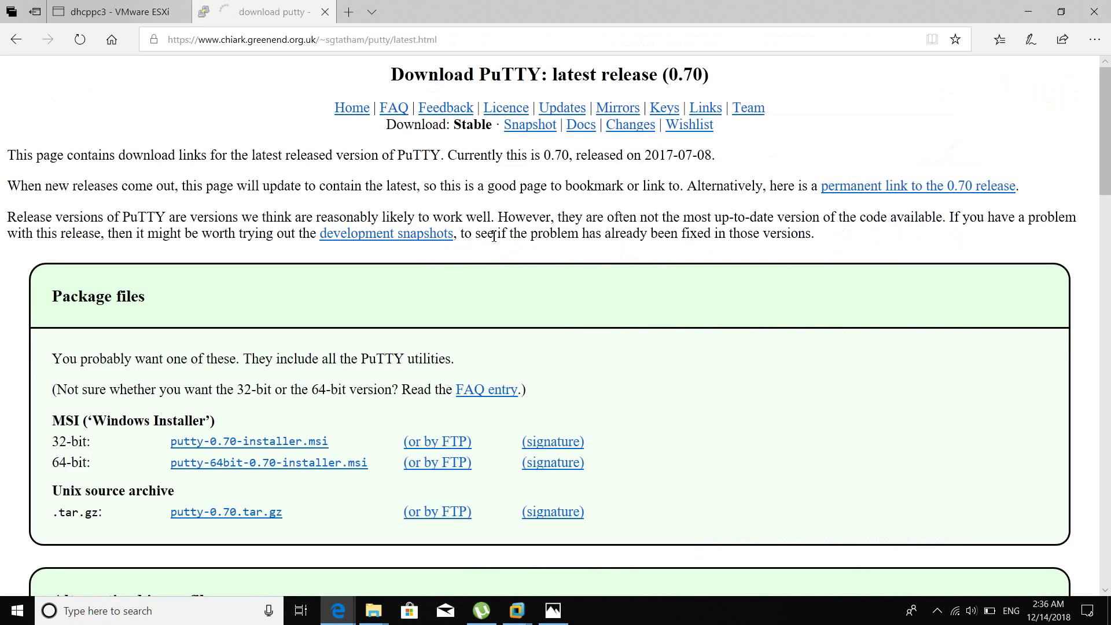
Download and run putty-64bit-0.70-installer.msi, then return to the ESXi Services tab.
left_click(352, 463)
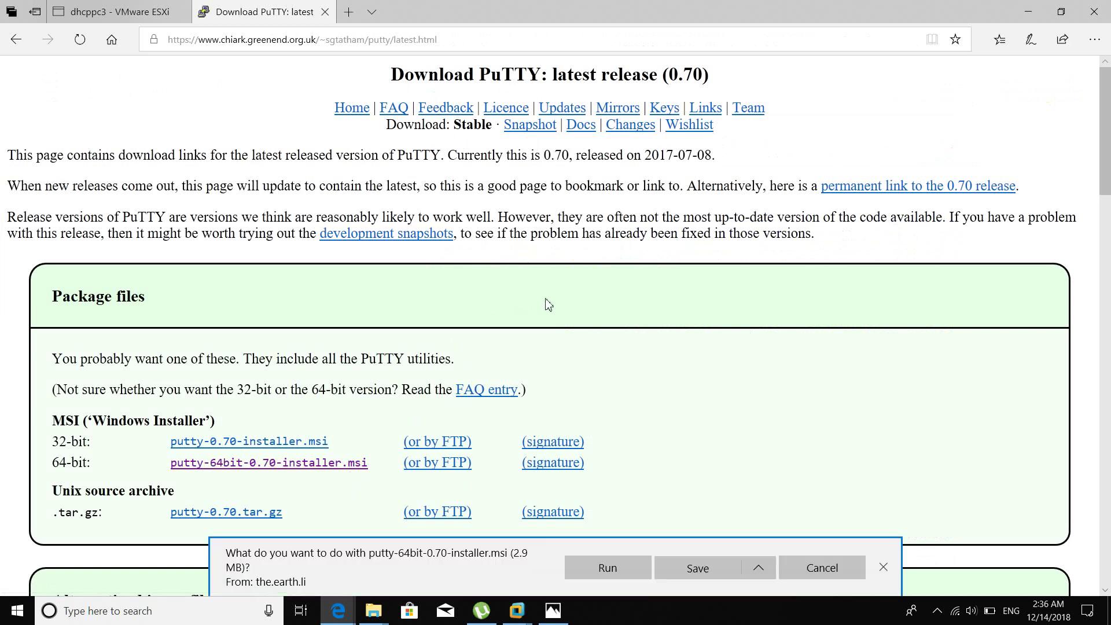
left_click(613, 569)
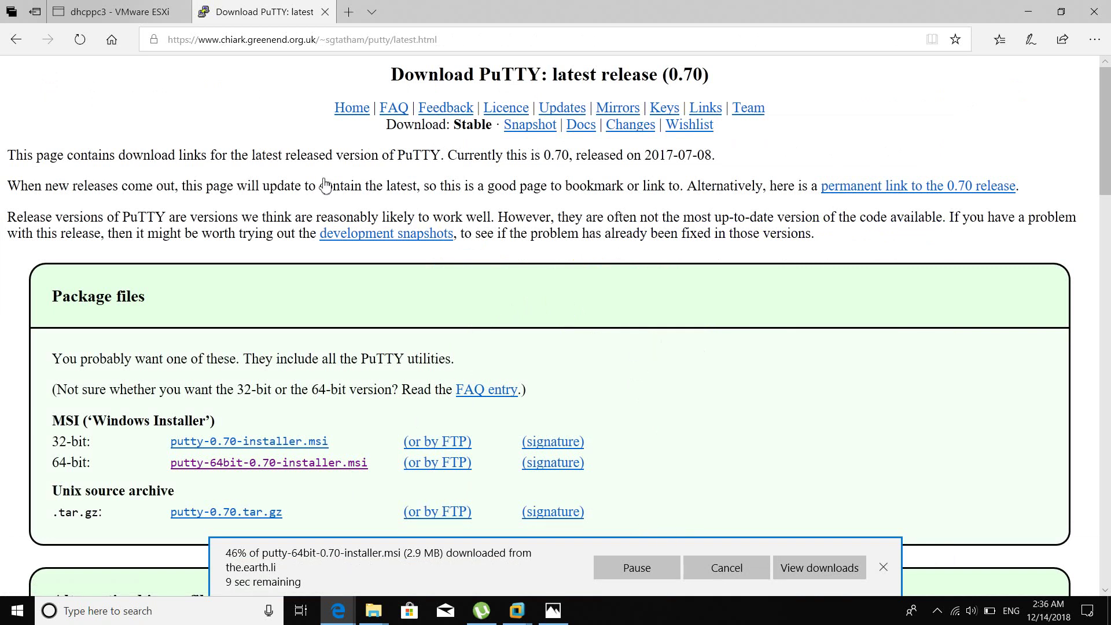
left_click(126, 7)
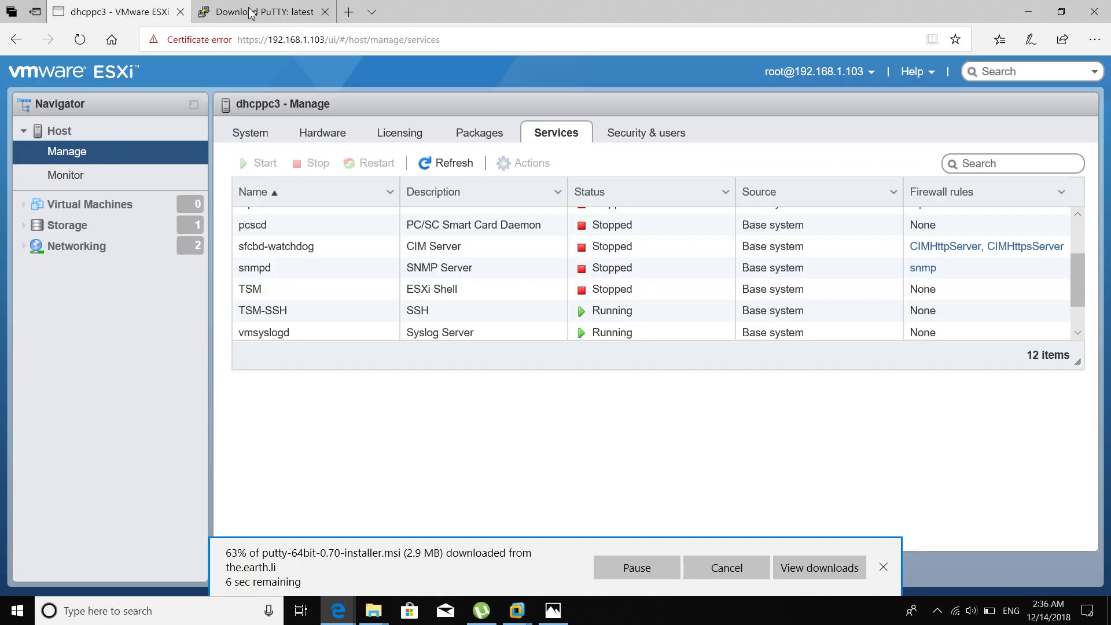
Show the host's six Security & users roles while the PuTTY installer prepares.
mouse_move(251, 13)
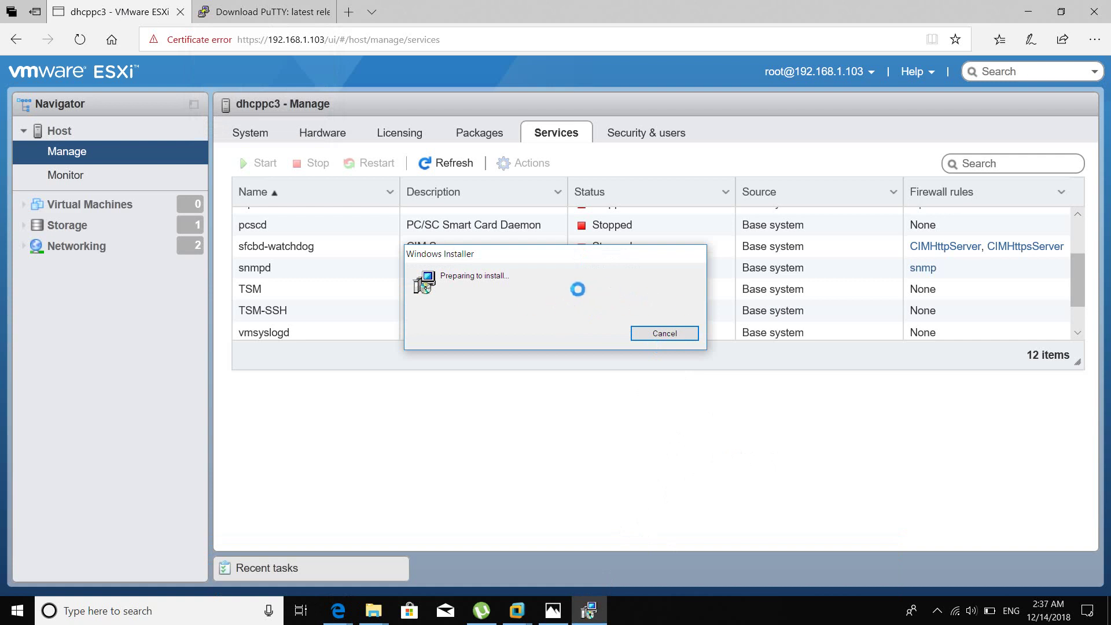
left_click(658, 135)
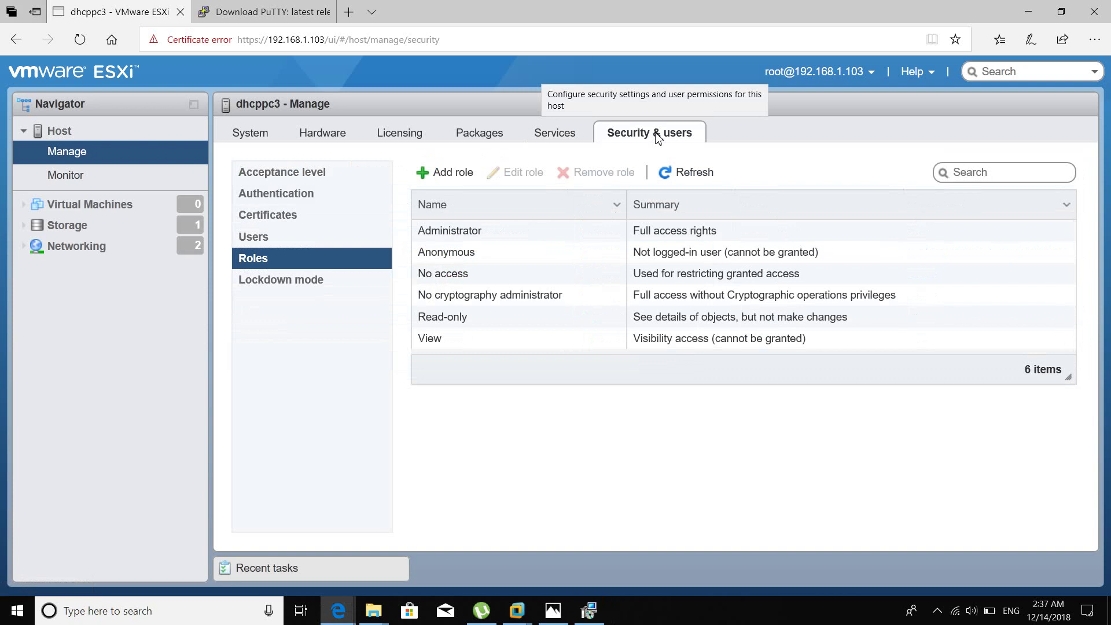
Review the Users, Roles, Certificates and Authentication pages, ending on Acceptance level (Partner).
left_click(292, 239)
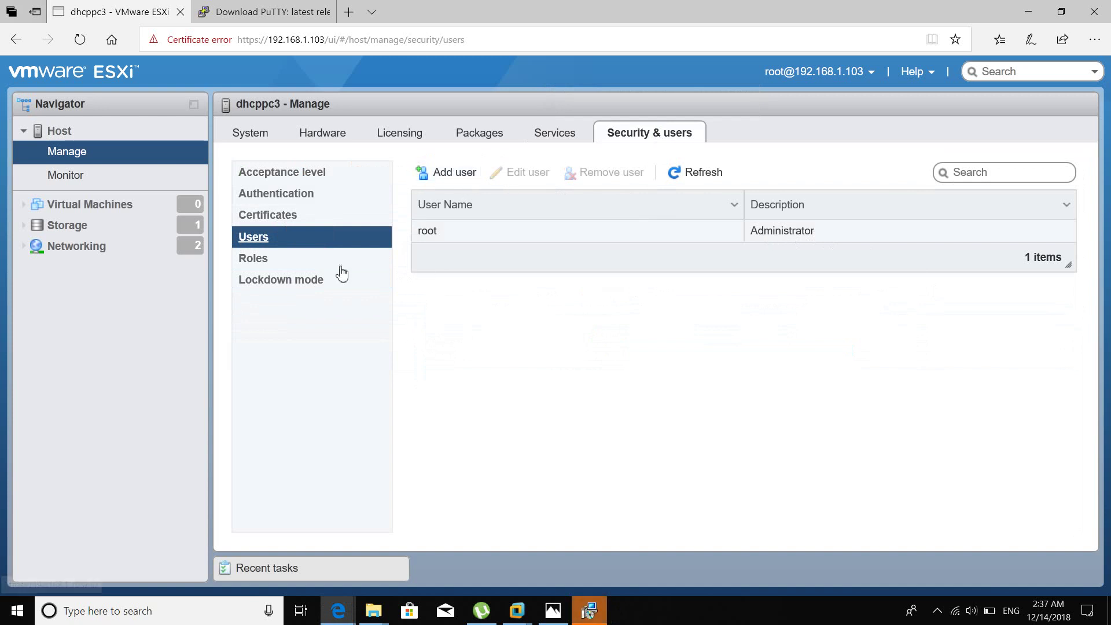
left_click(321, 267)
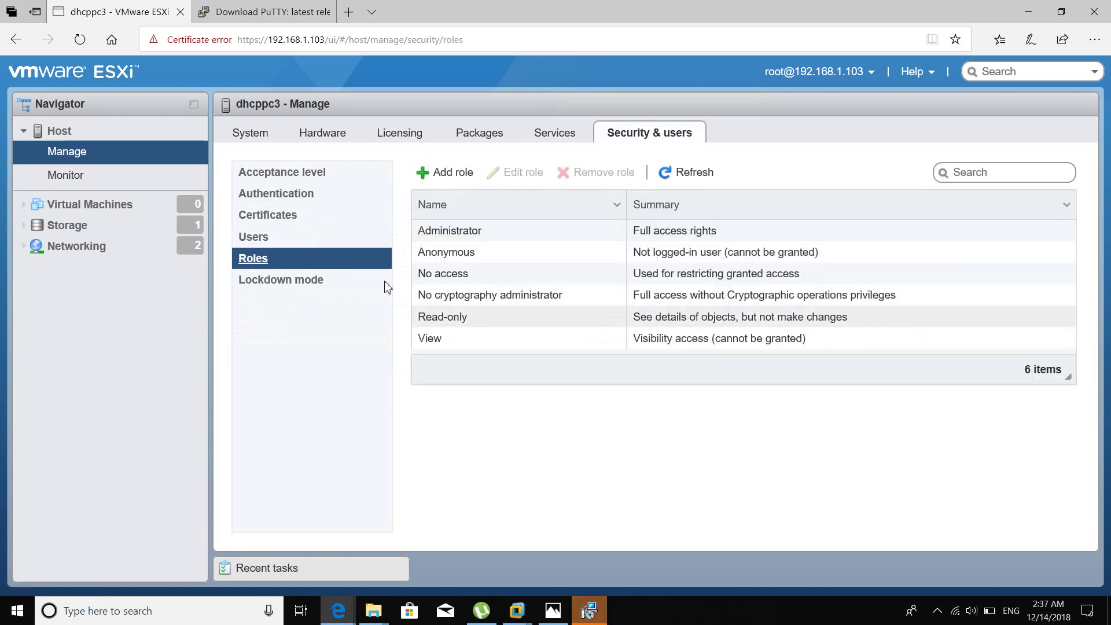
left_click(290, 216)
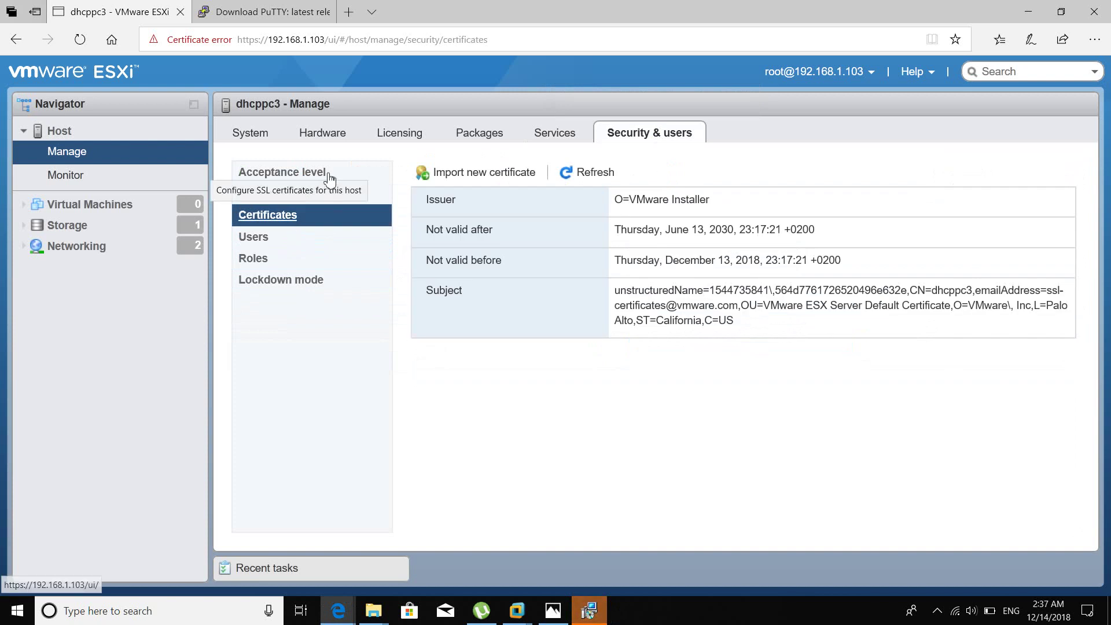
left_click(307, 196)
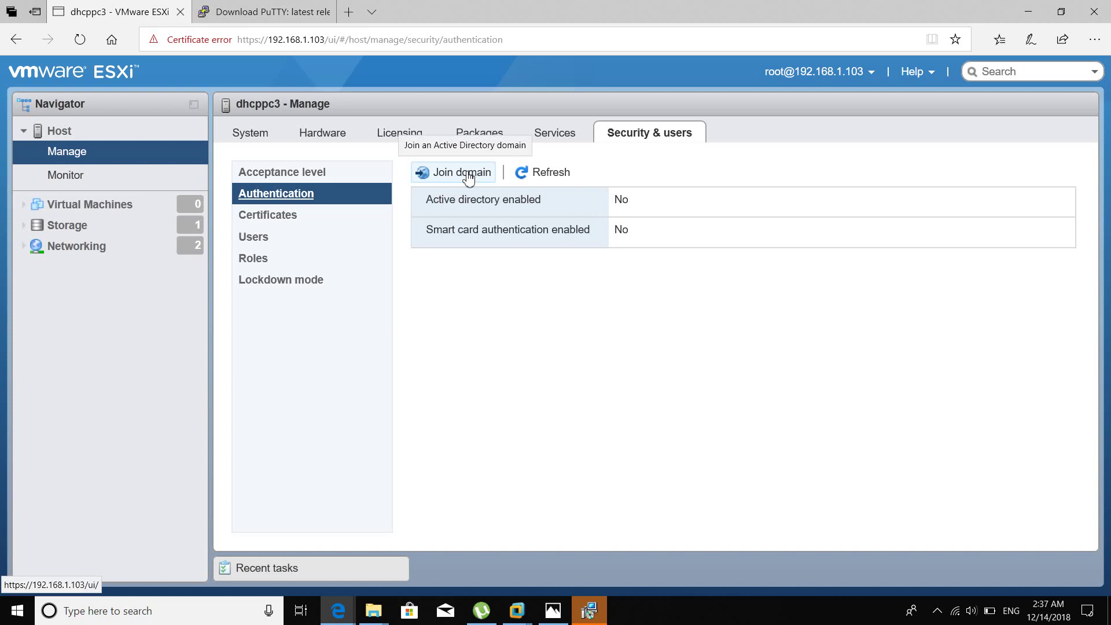
left_click(313, 174)
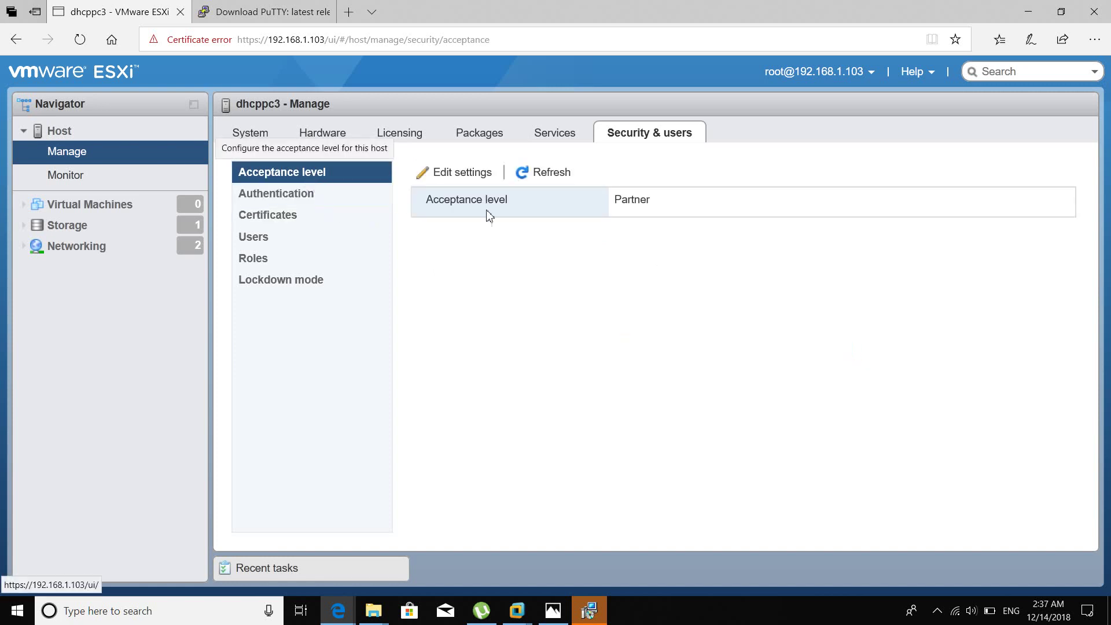
double_click(635, 201)
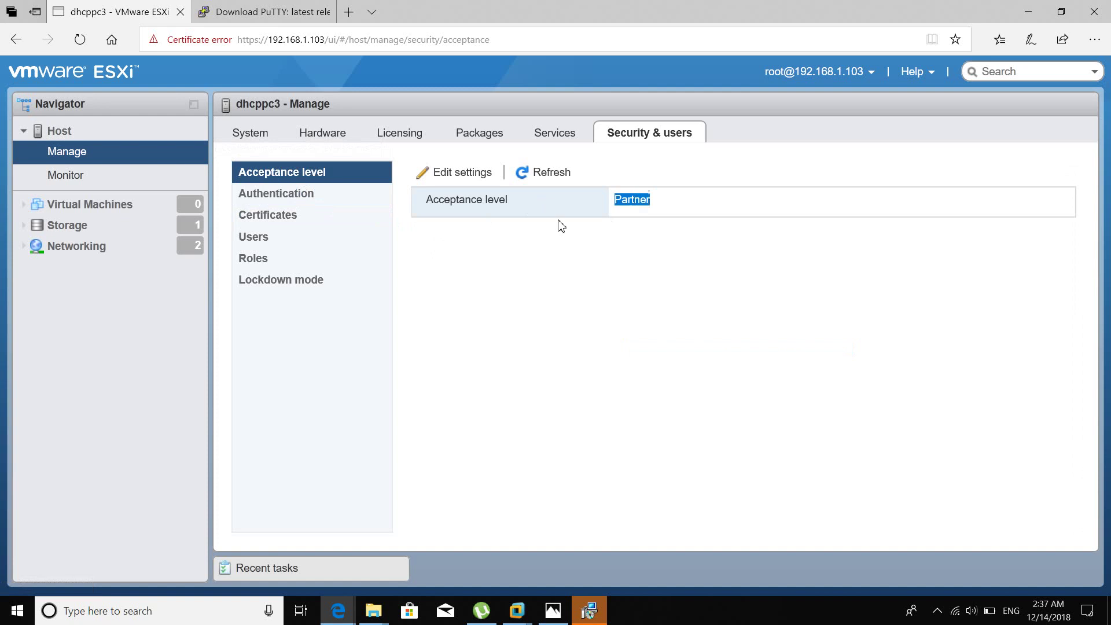
left_click(481, 200)
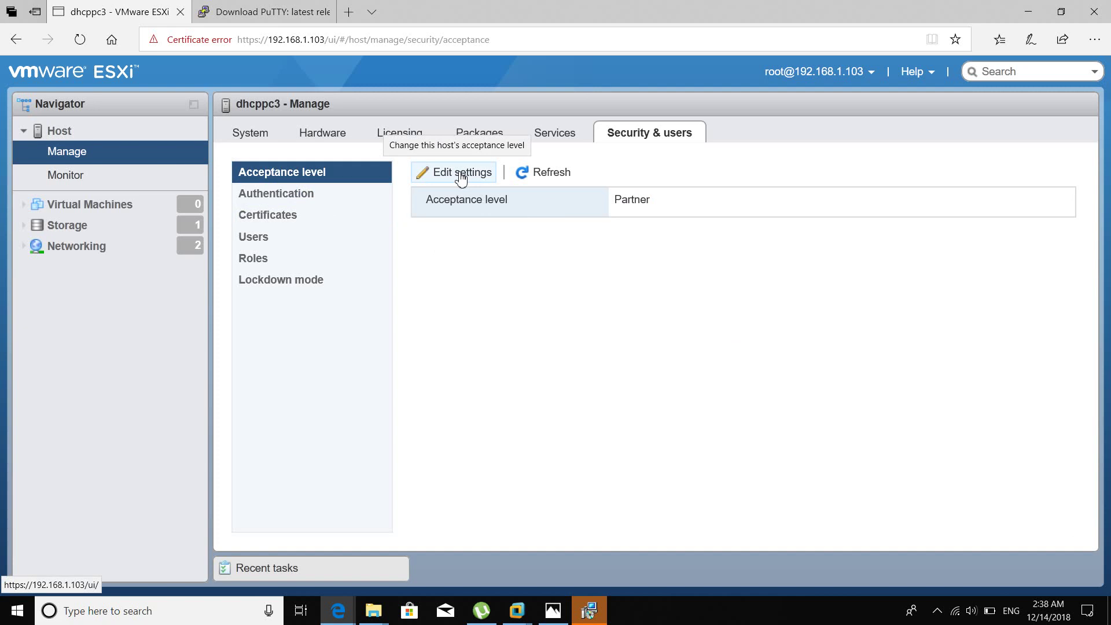
Install PuTTY 0.70 (64-bit) to C:\Program Files\PuTTY\ with defaults, then minimize the browser.
left_click(589, 609)
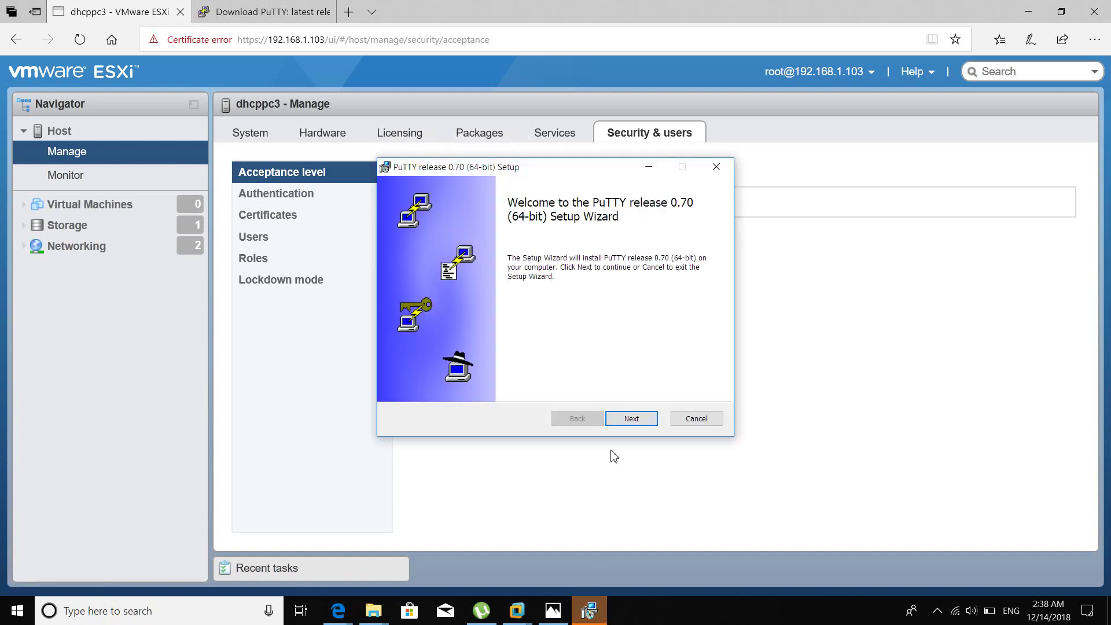
left_click(629, 425)
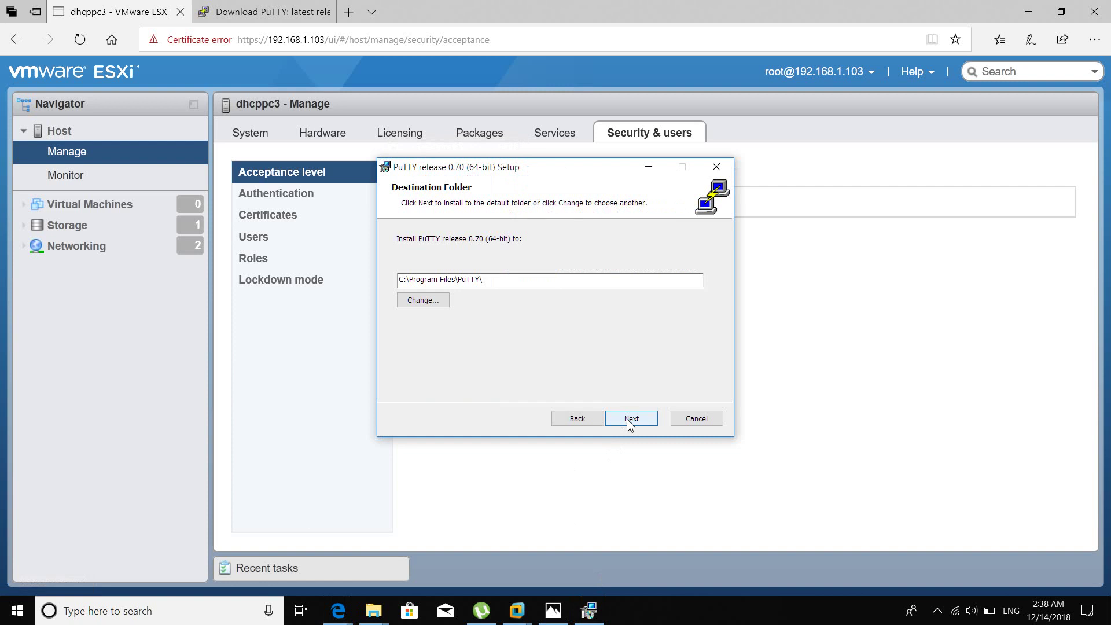
left_click(630, 422)
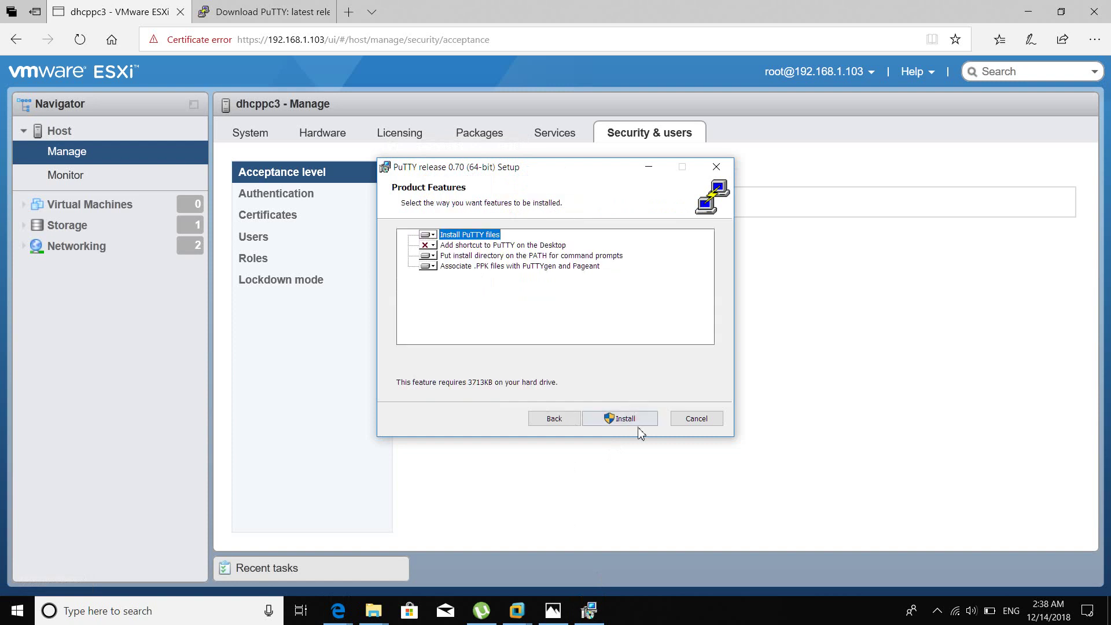
left_click(639, 420)
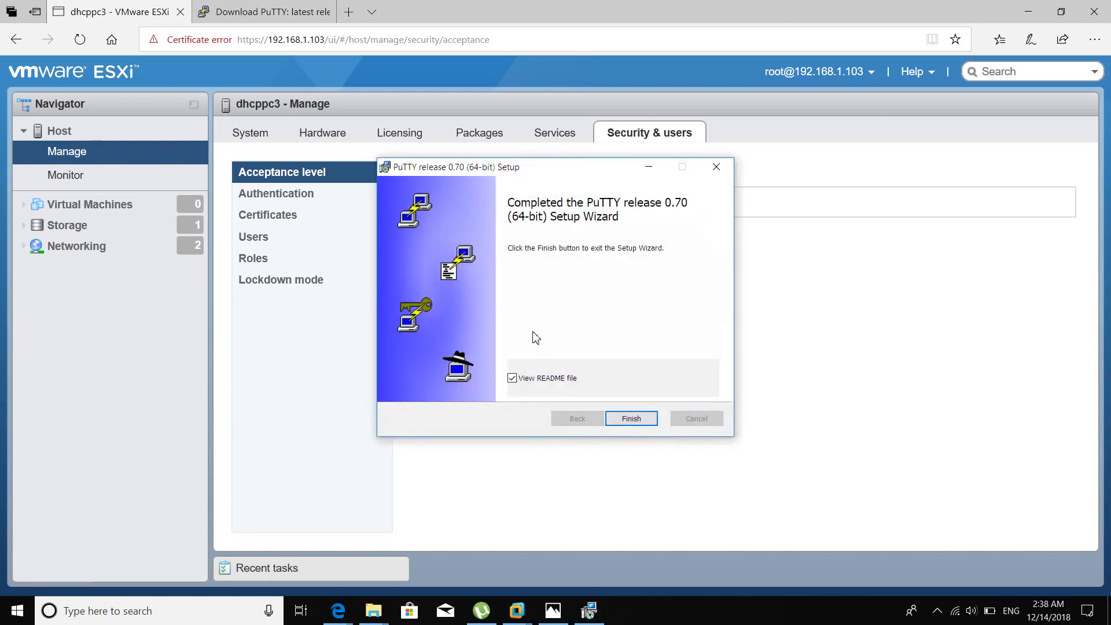
left_click(565, 379)
left_click(633, 420)
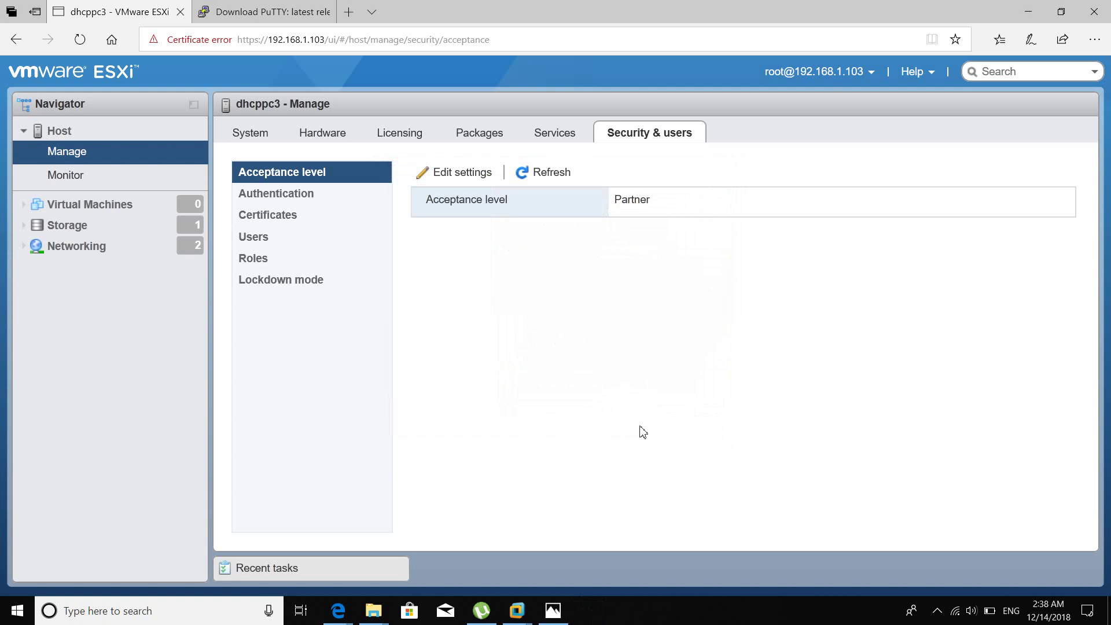
left_click(1028, 12)
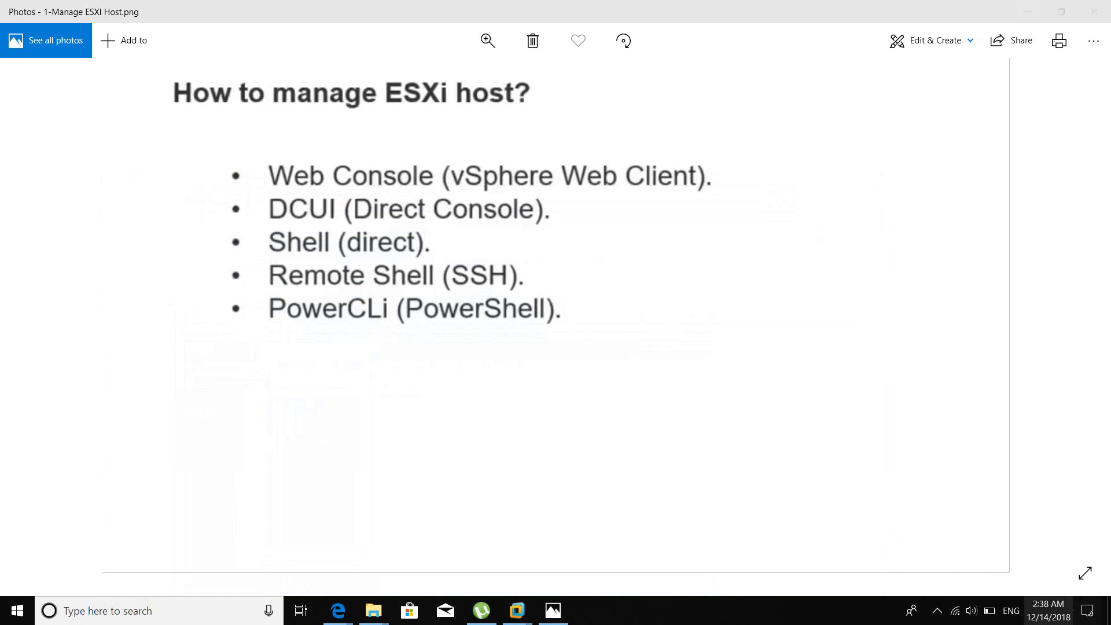
Find PuTTY through Windows Search from the desktop and launch it.
left_click(1109, 610)
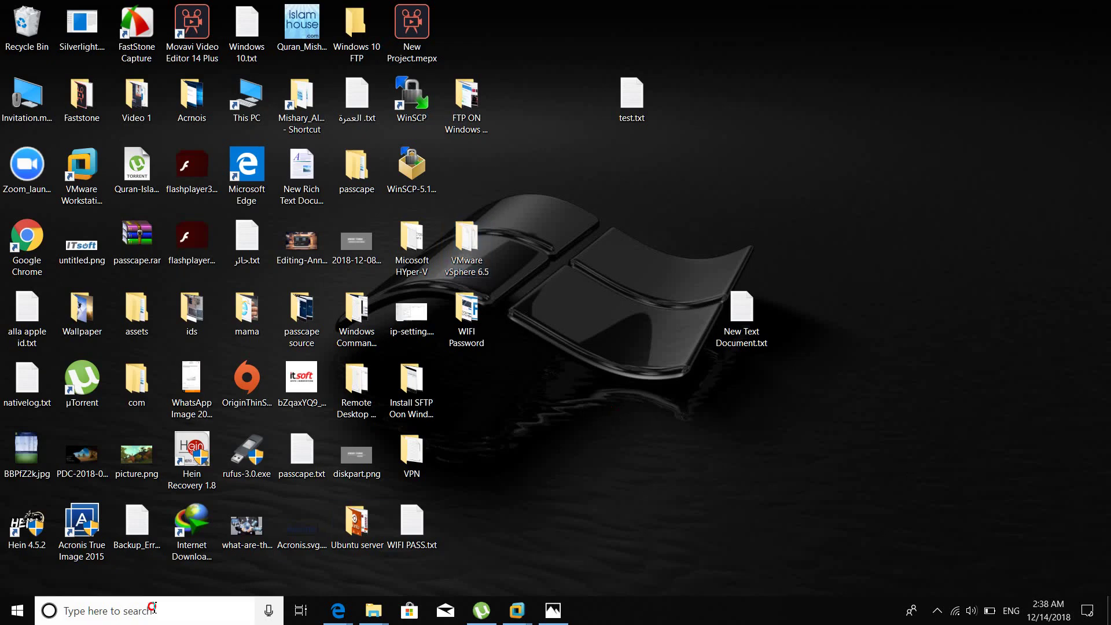
left_click(154, 610)
type("p")
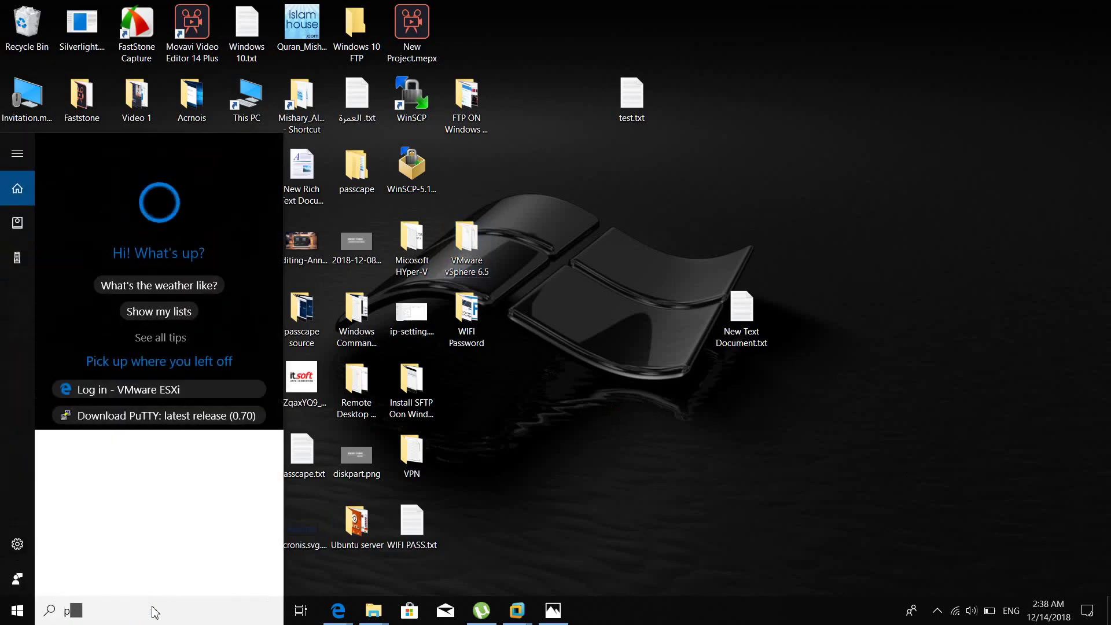
type("utty")
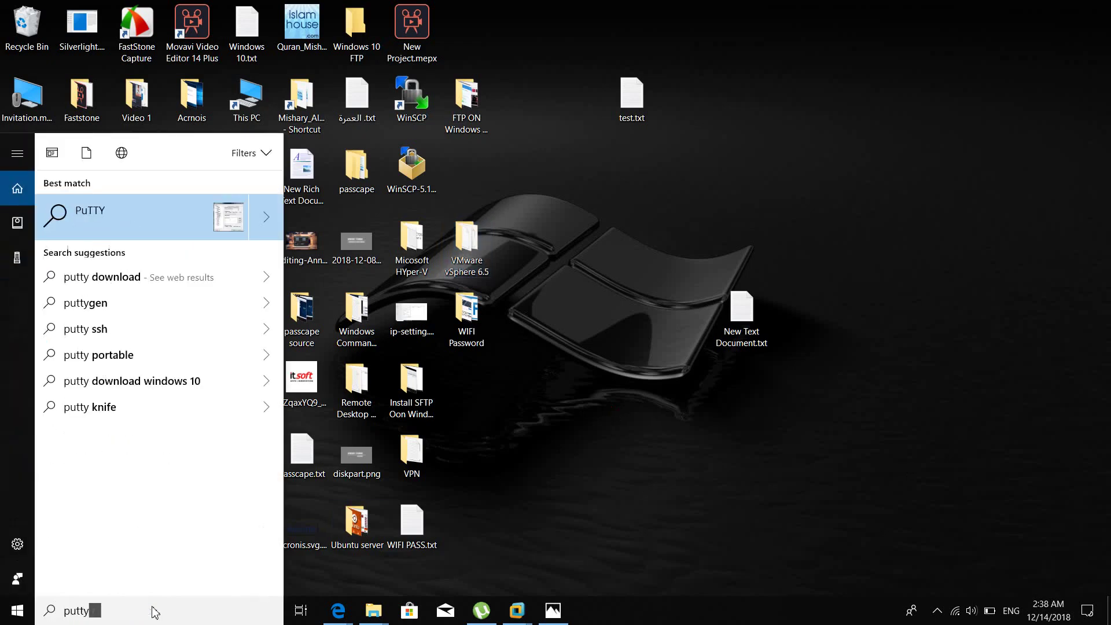
key("BackSpace")
key("BackSpace")
key("BackSpace")
key("BackSpace")
key("BackSpace")
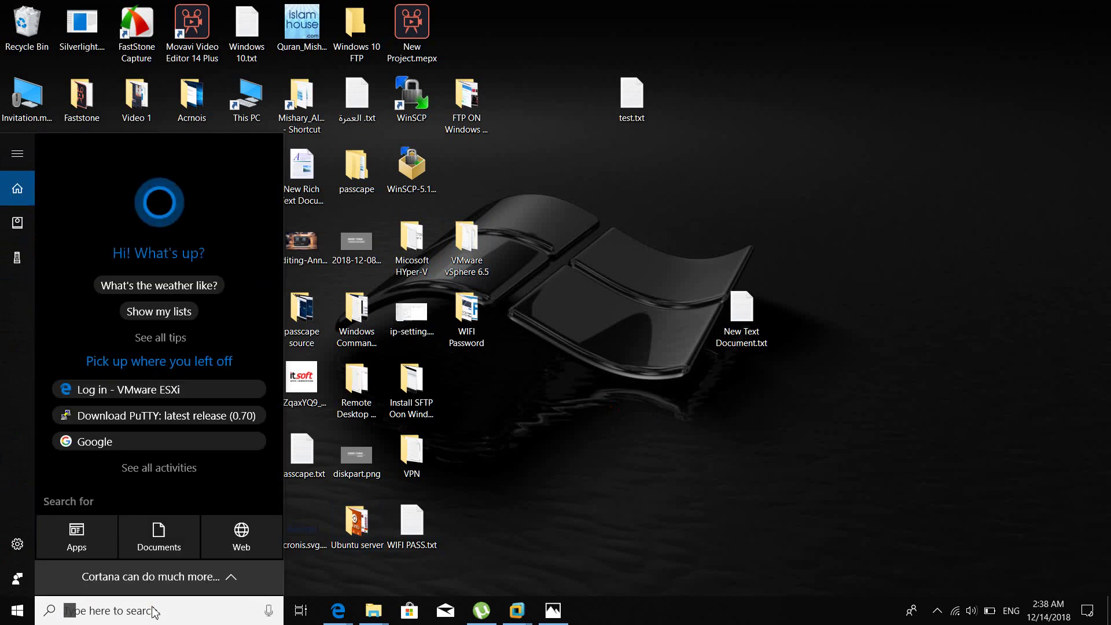
type("putt")
key("Return")
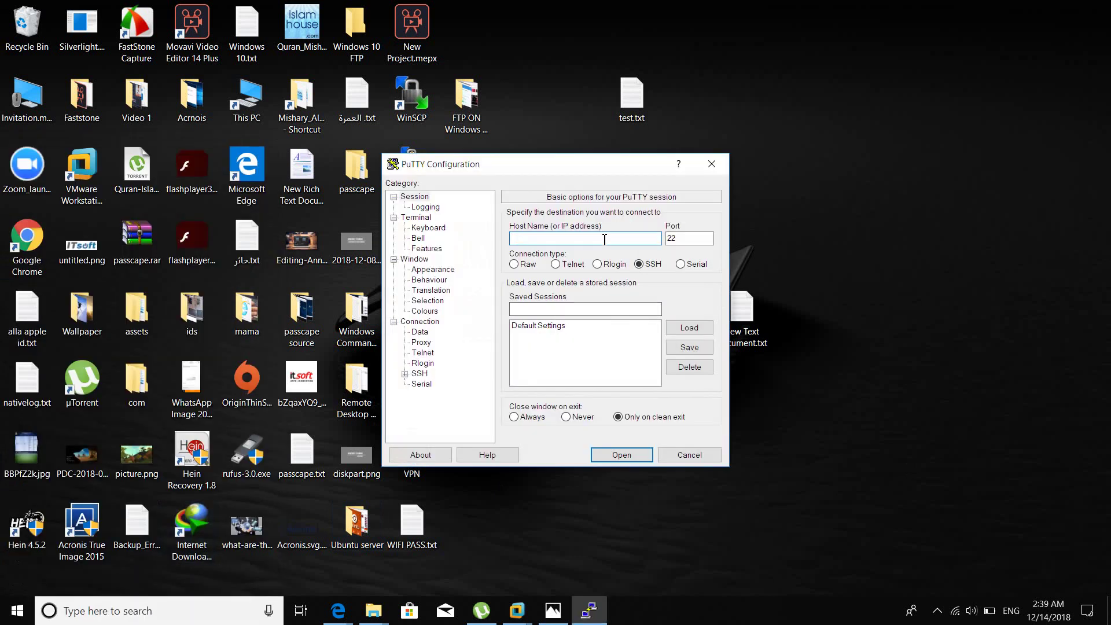
Open an SSH session to 192.168.1.103 on port 22.
type("192.168.1.103")
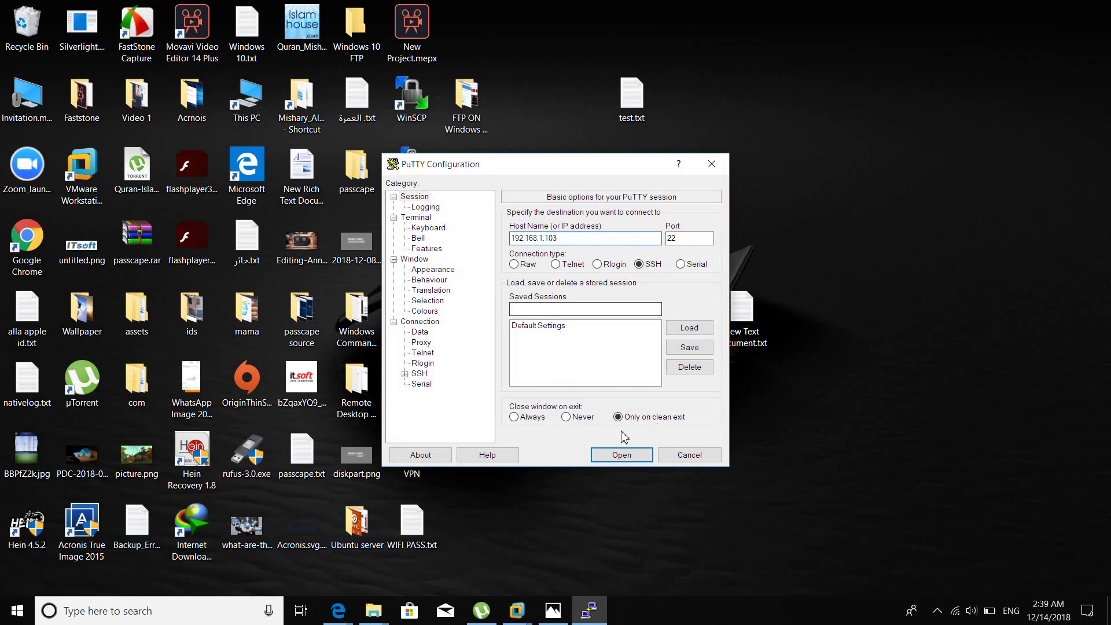
left_click(621, 454)
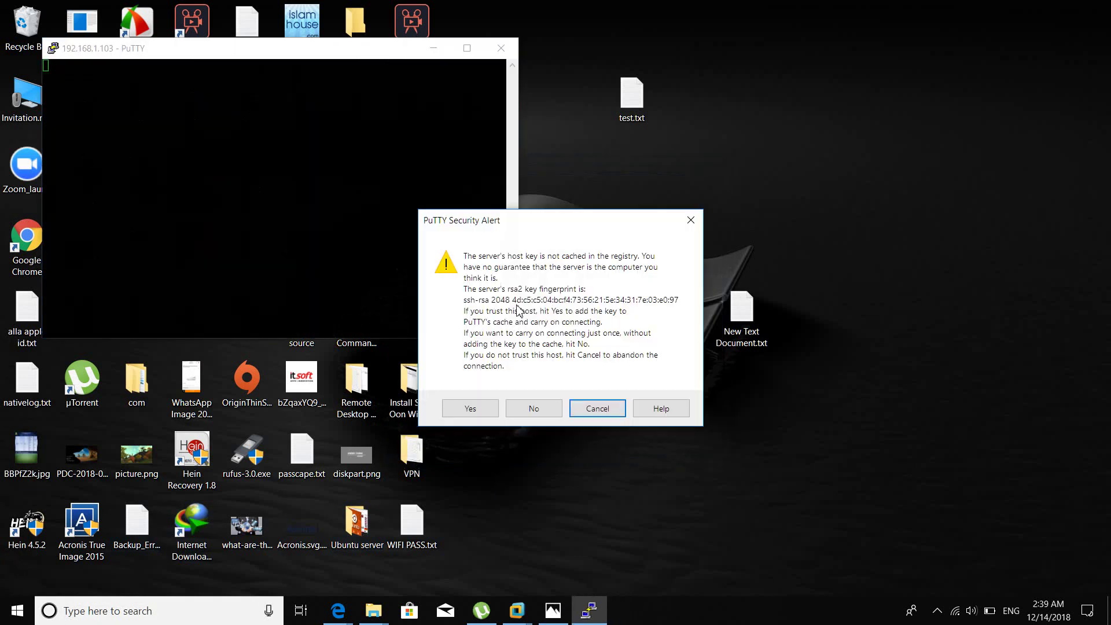
Accept the host key alert and log in to the ESXi shell as root.
left_click(488, 412)
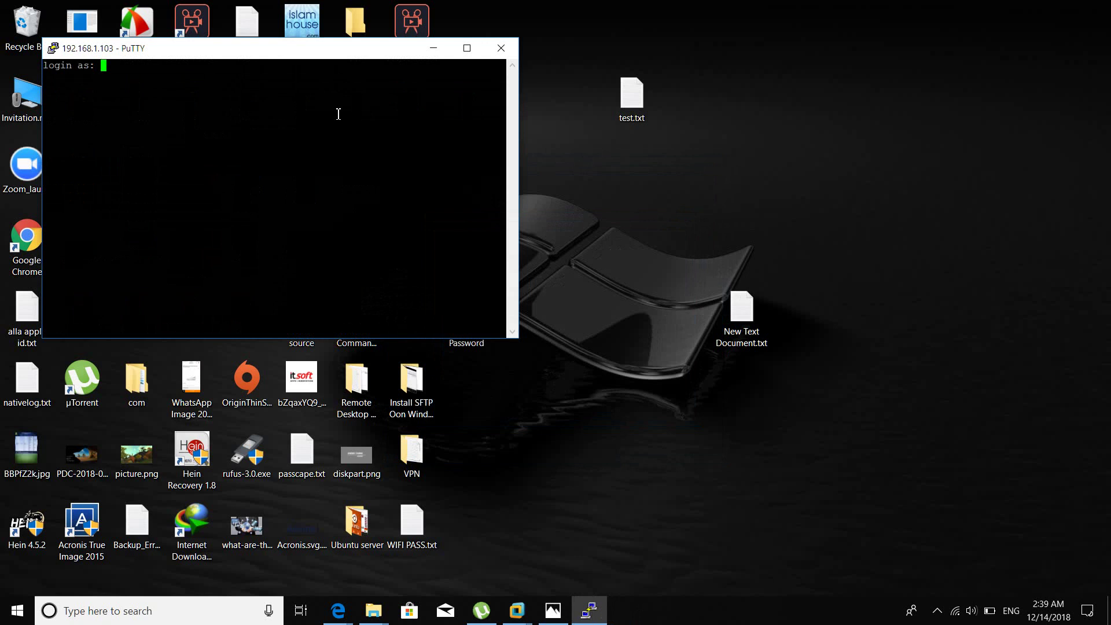
left_click_drag(333, 49, 625, 216)
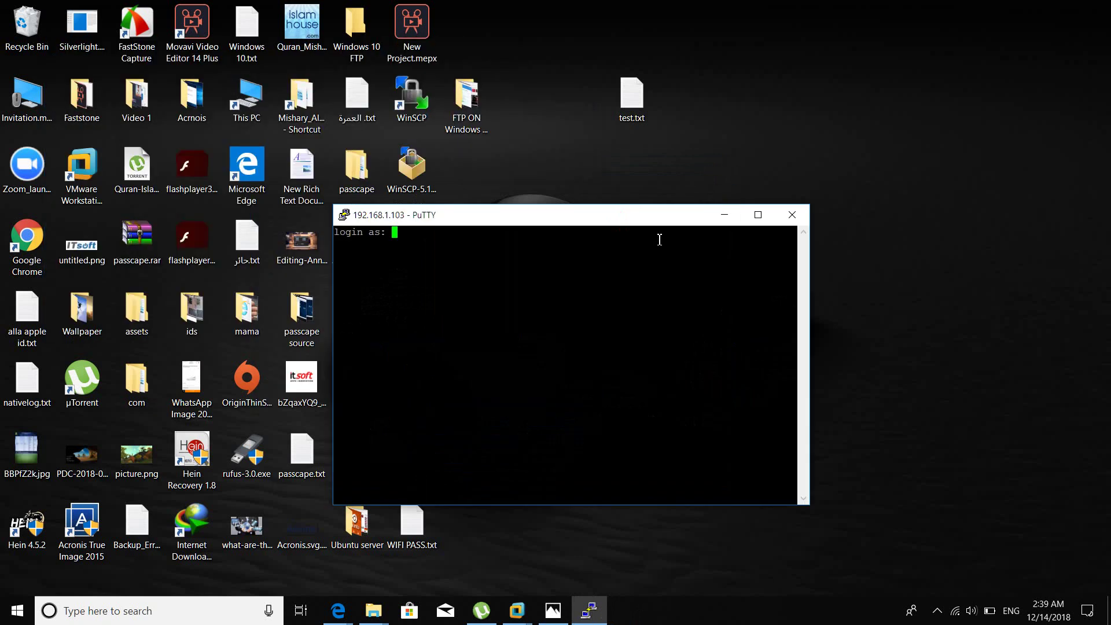
type("root")
key("Return")
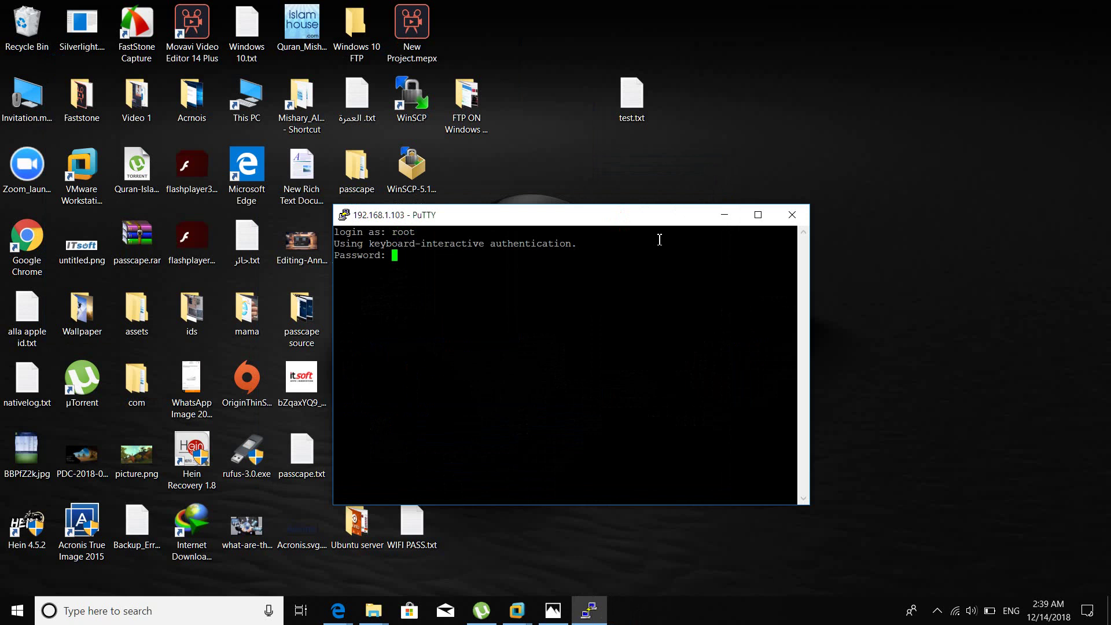
key("Return")
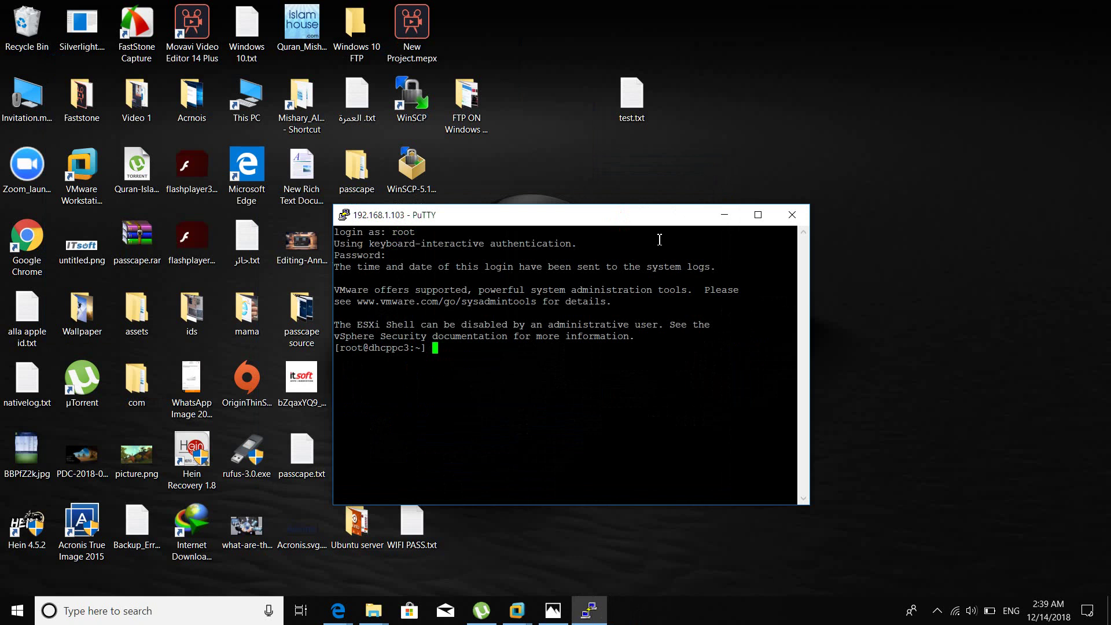
Run the ? and cls commands, then close the PuTTY session.
type("?")
key("Return")
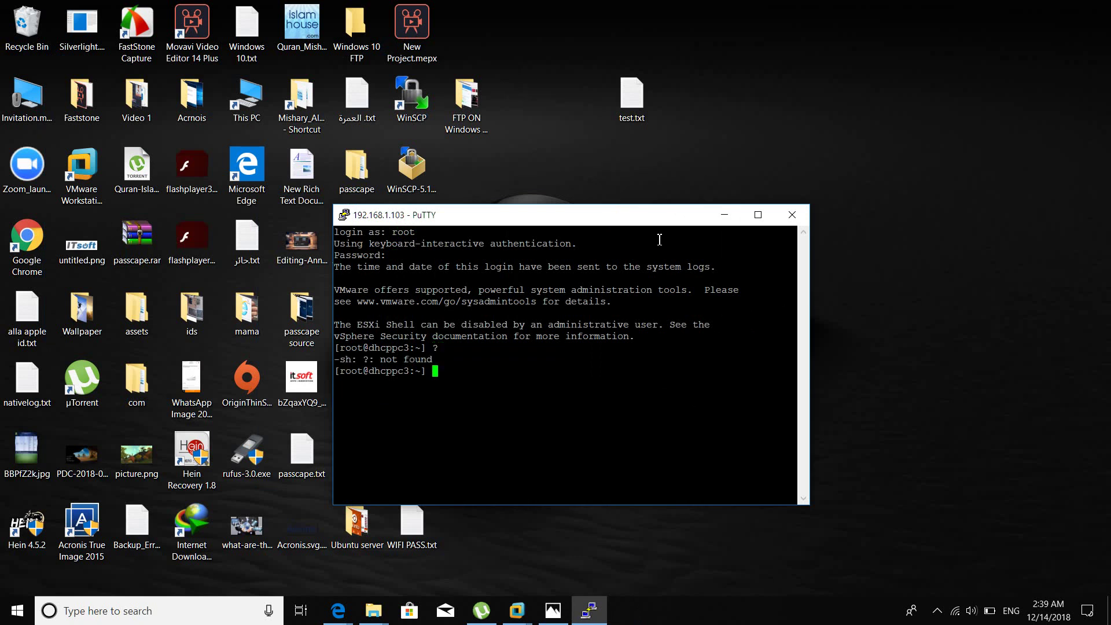
type("cls")
key("Return")
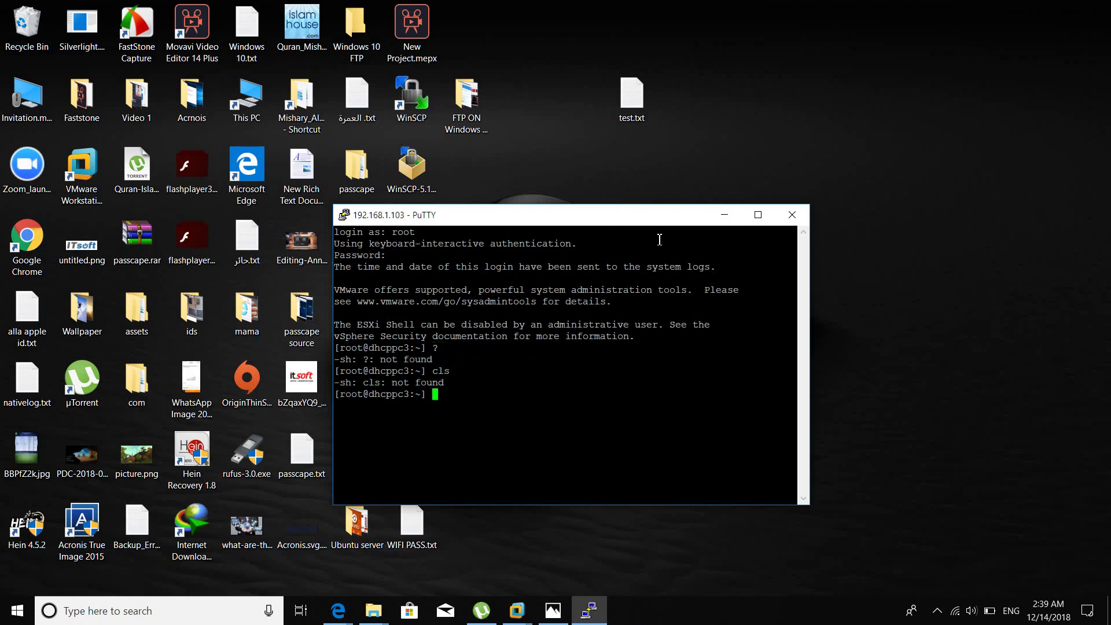
left_click(791, 214)
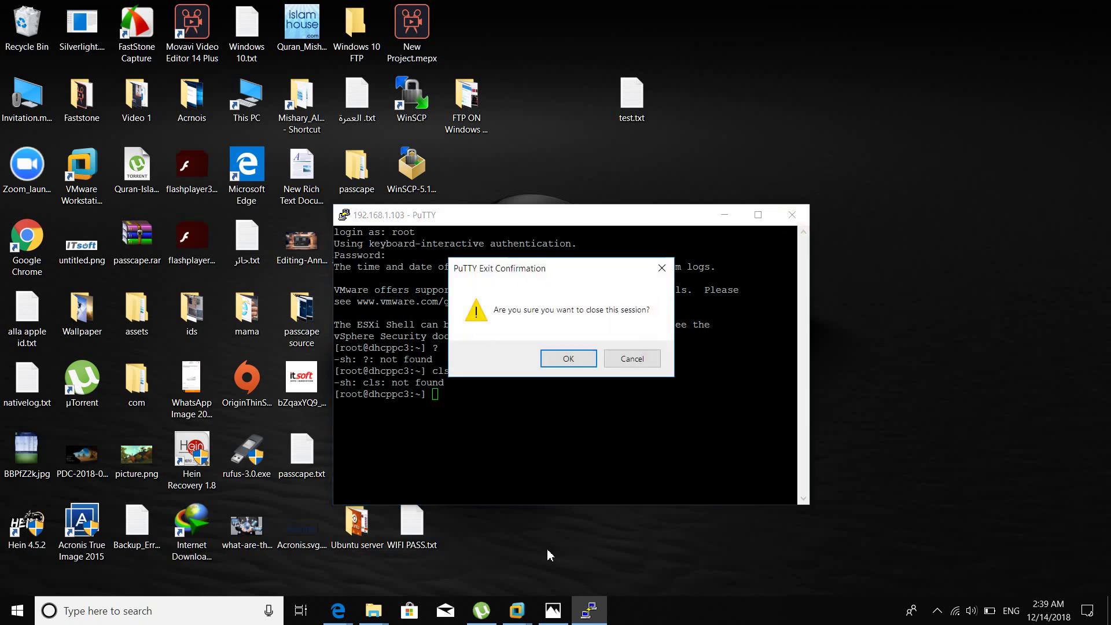
left_click(567, 359)
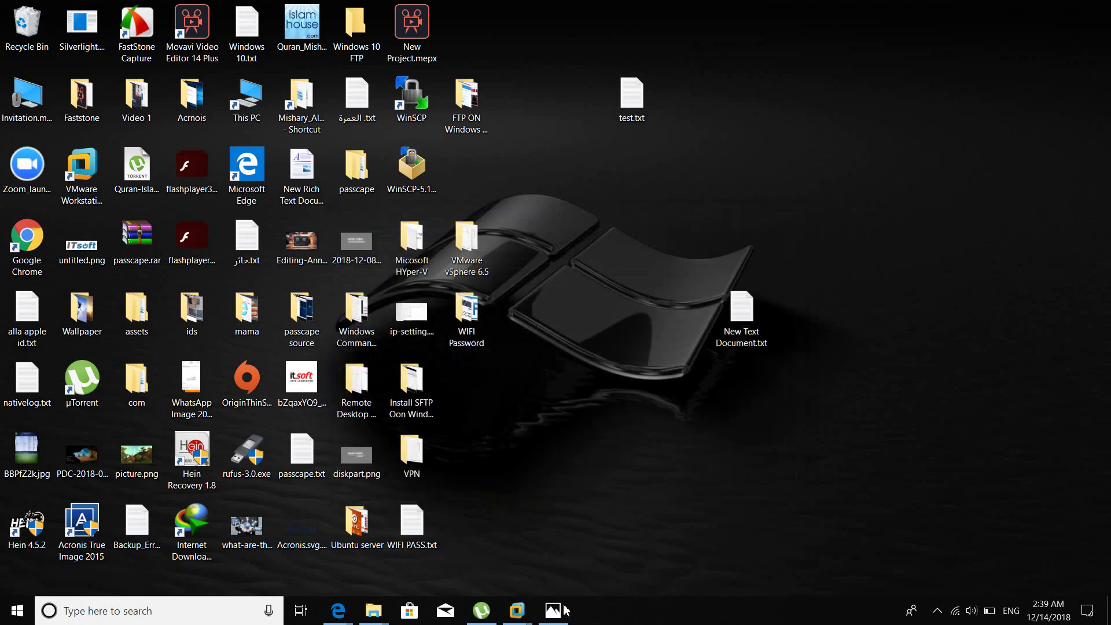
left_click(554, 612)
left_click(554, 612)
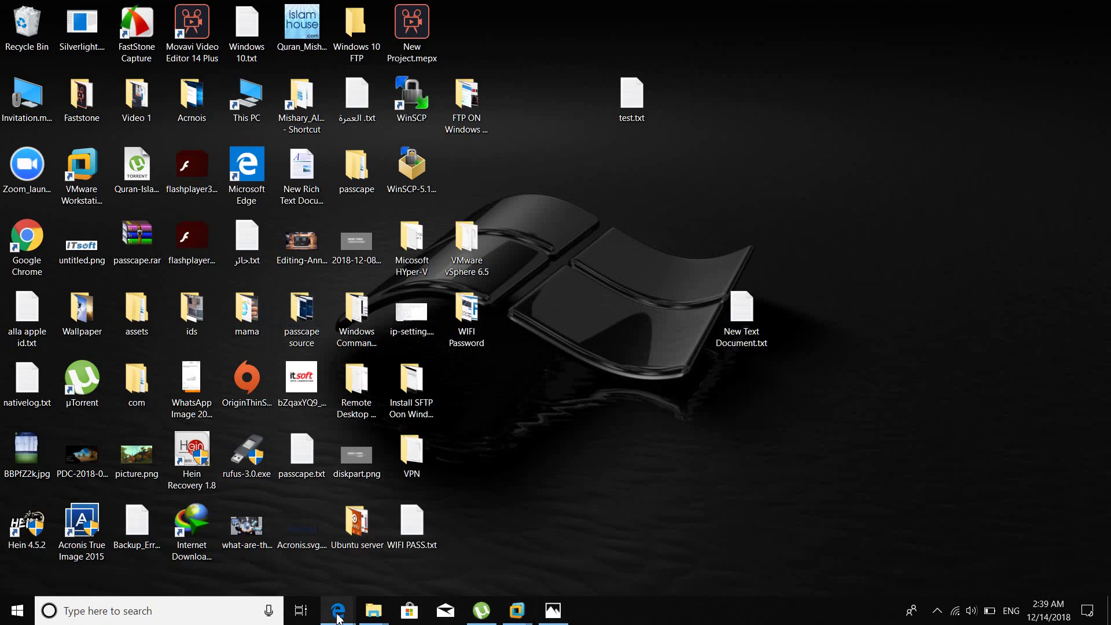
Back in the ESXi Host Client, view Storage: datastore1, 32.5 GB, 31.55 GB free.
left_click(507, 549)
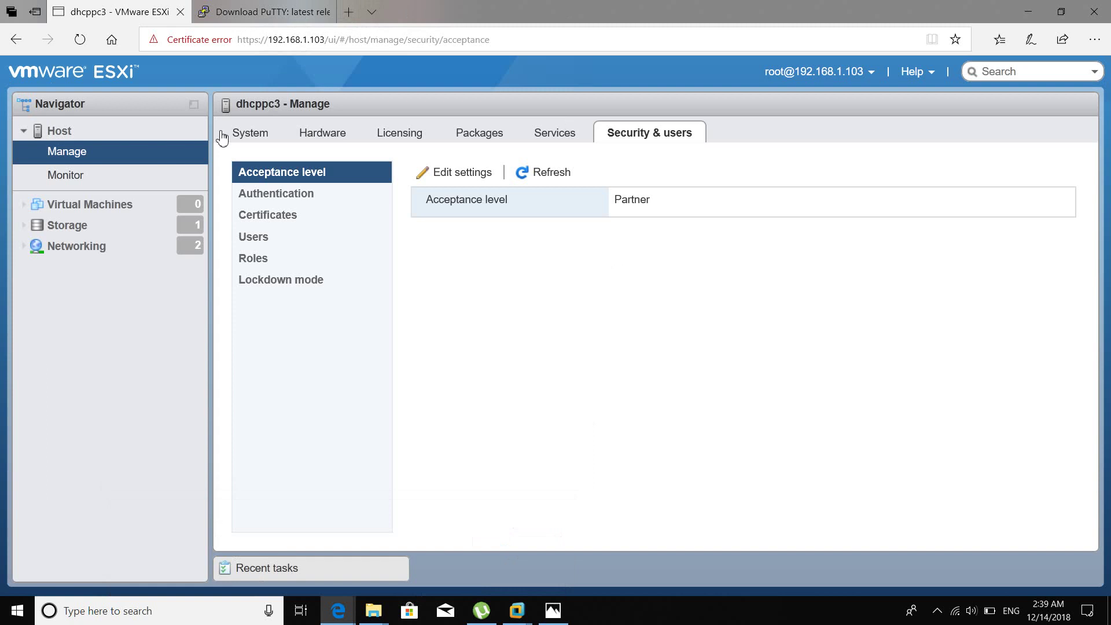
left_click(81, 227)
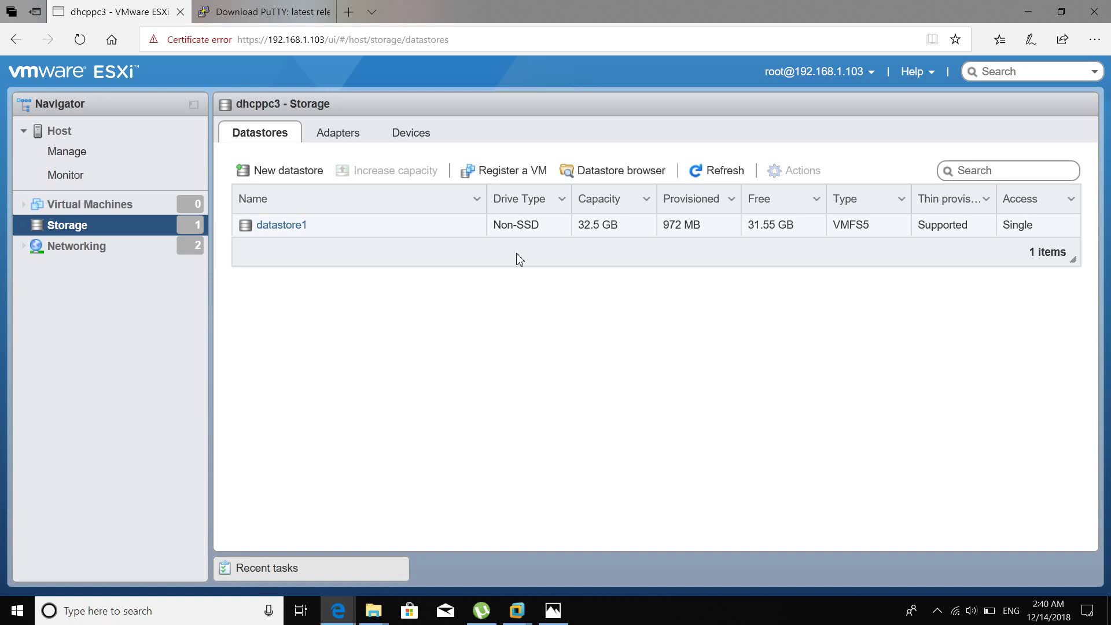
Review the host's storage adapters and devices, then view the Networking port groups on vSwitch0.
left_click(348, 134)
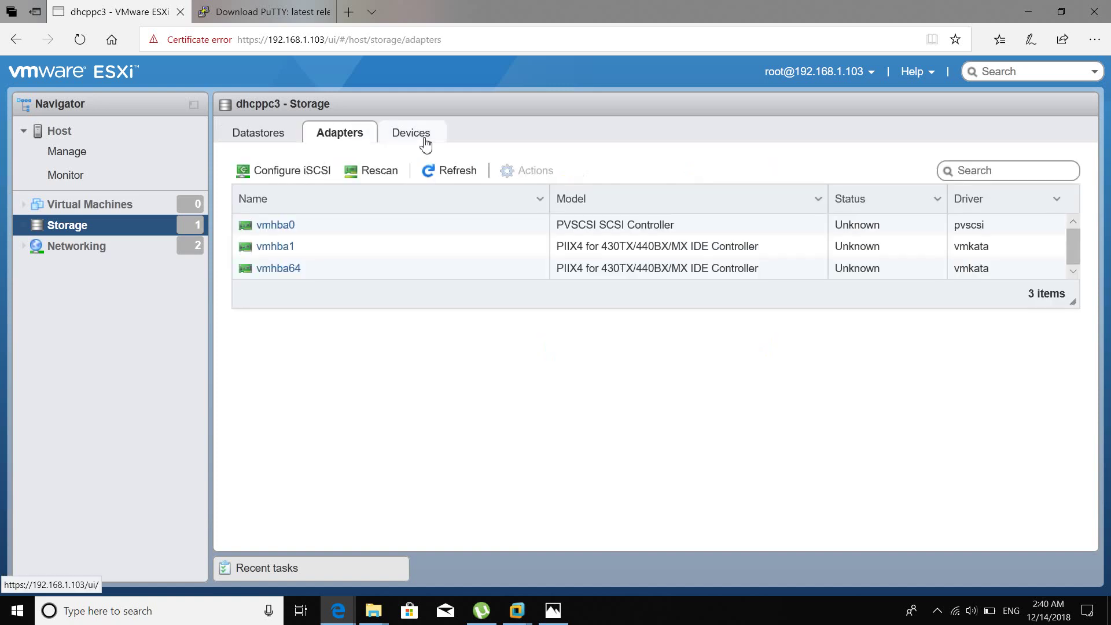
left_click(425, 145)
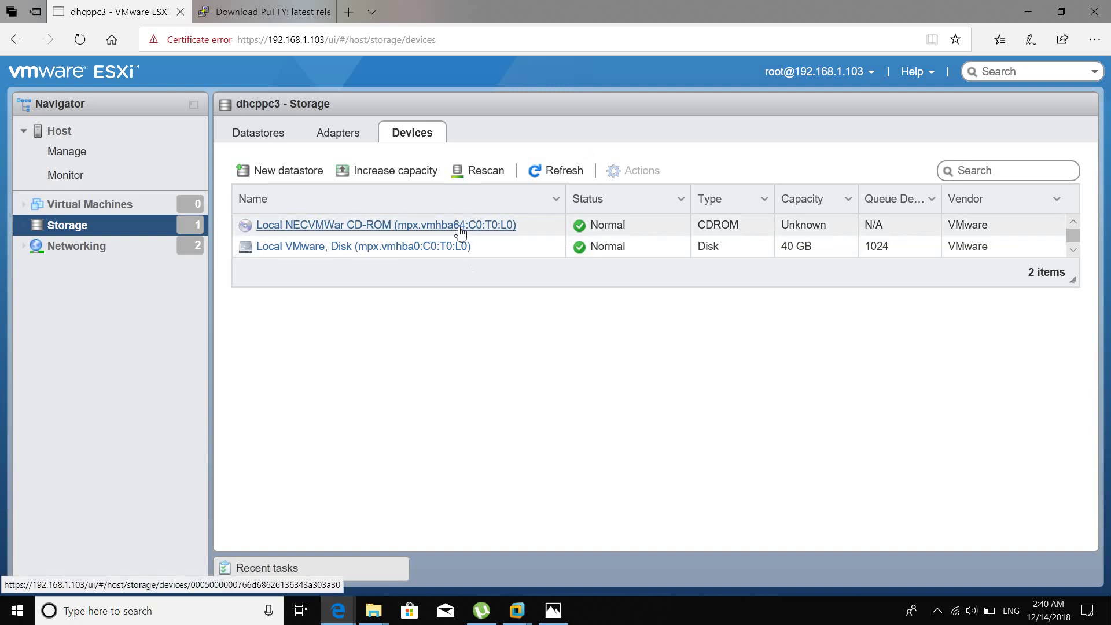
left_click(124, 252)
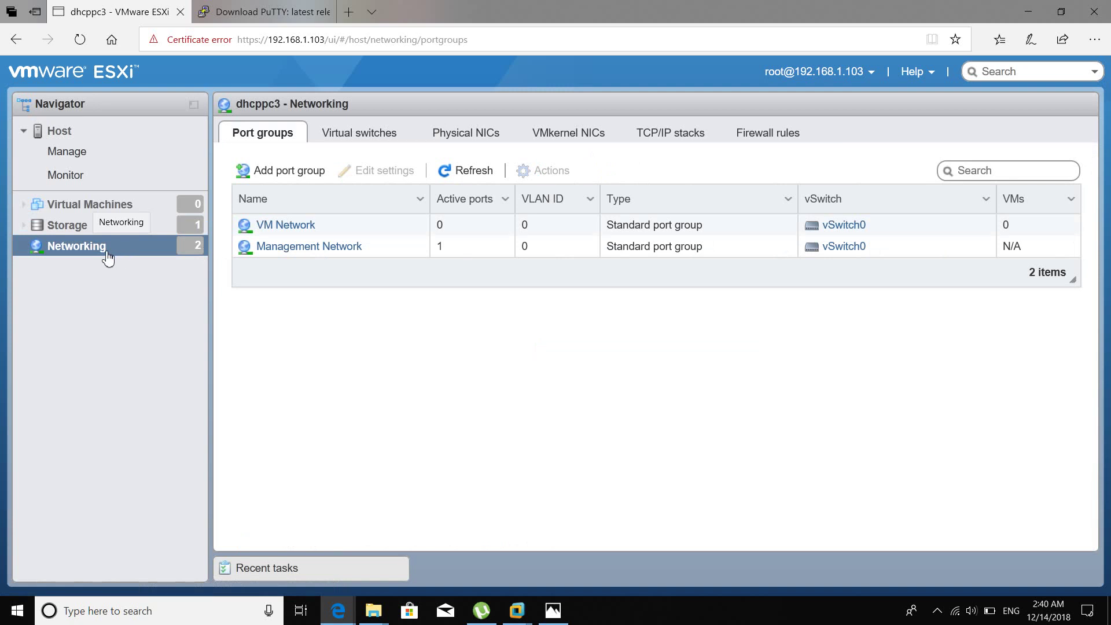
Inspect Management Network details, then review virtual switches, physical NICs, VMkernel NICs and the 42 firewall rules.
left_click(351, 249)
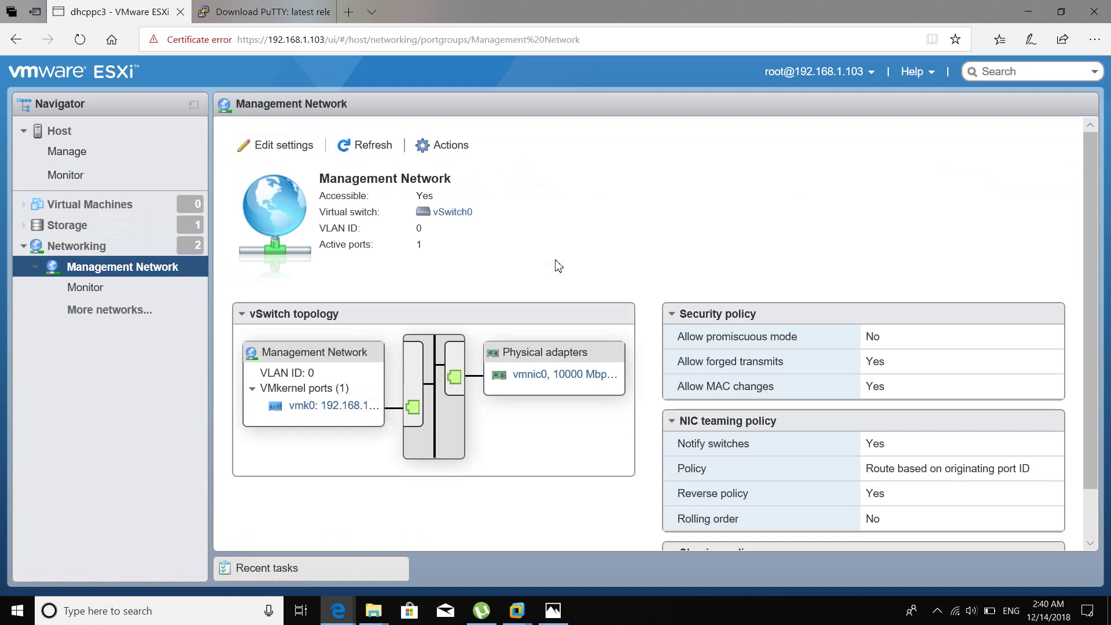
left_click(133, 247)
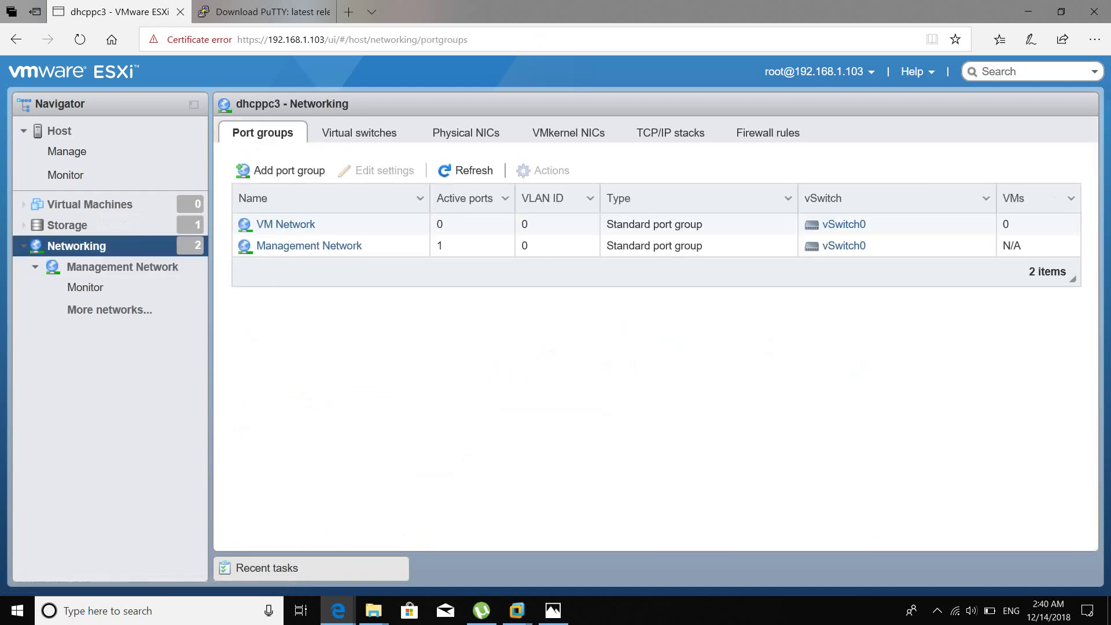
left_click(378, 135)
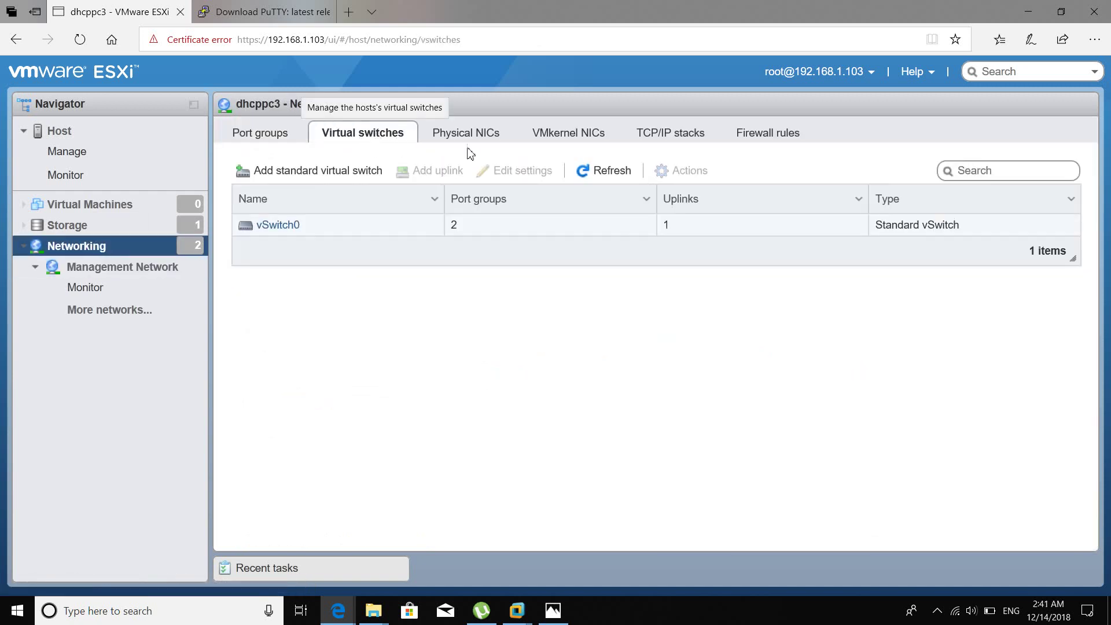
left_click(494, 141)
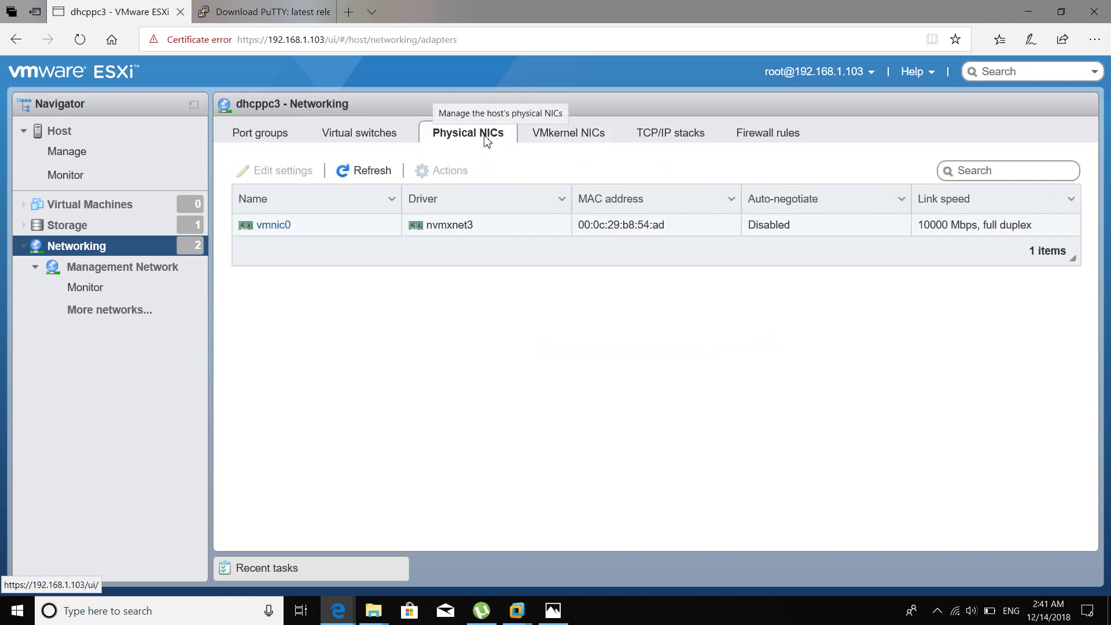
left_click(572, 138)
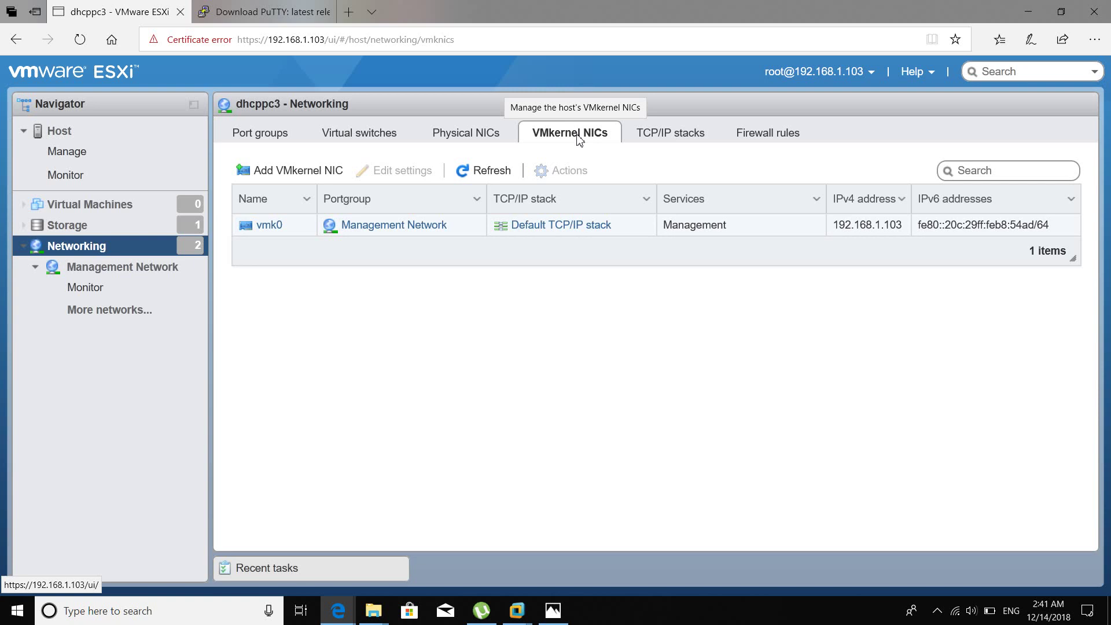
left_click(775, 139)
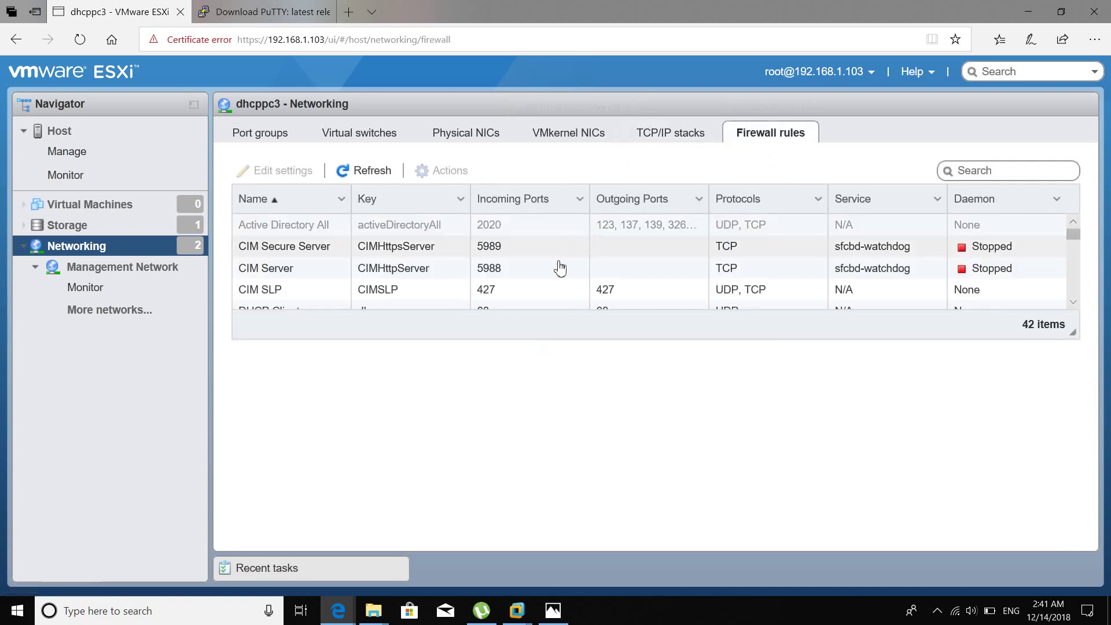
scroll(509, 267, "down", 1)
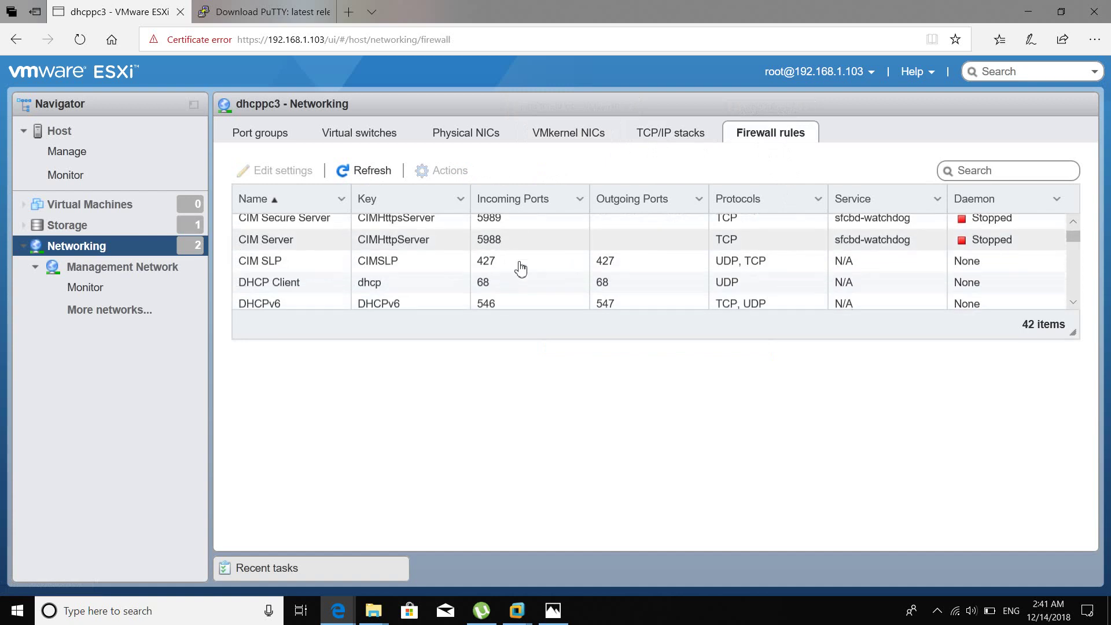
scroll(520, 267, "down", 2)
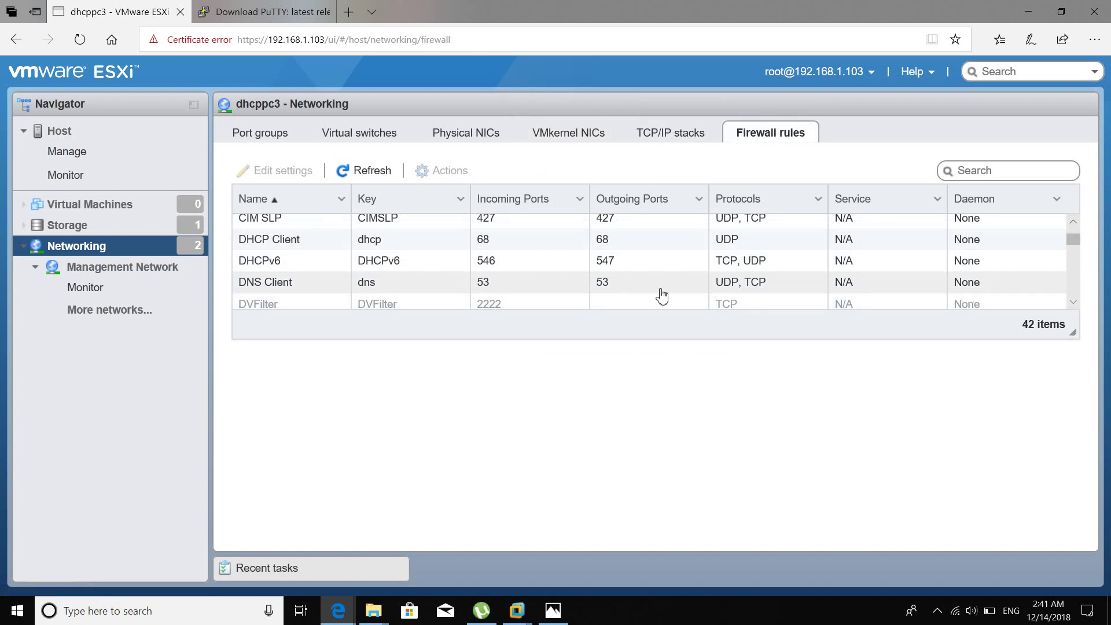
scroll(480, 274, "down", 4)
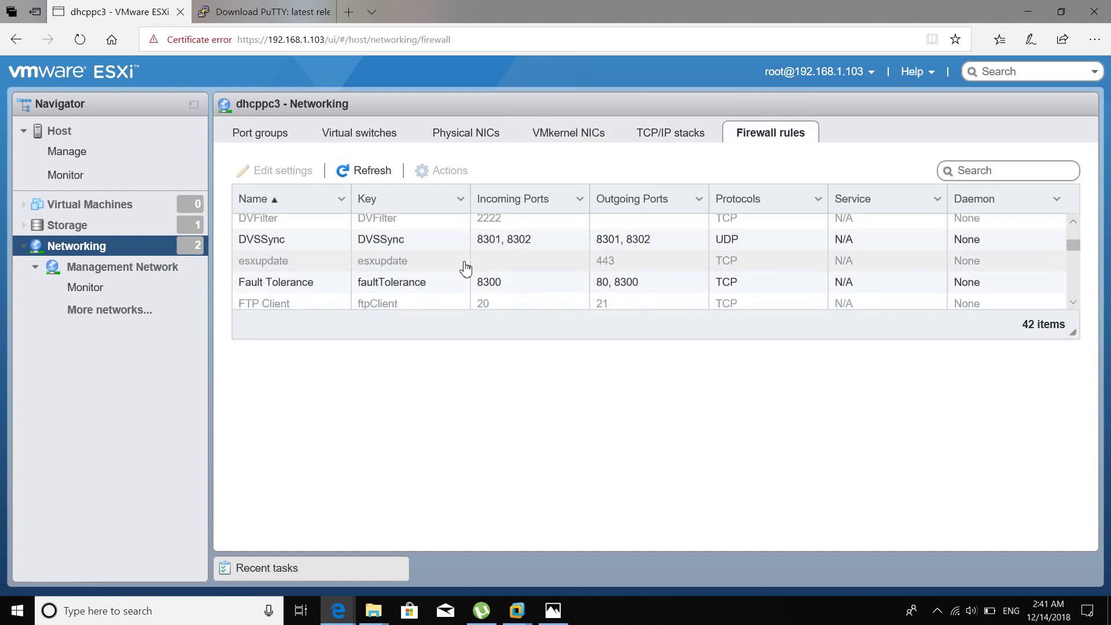
scroll(465, 267, "down", 5)
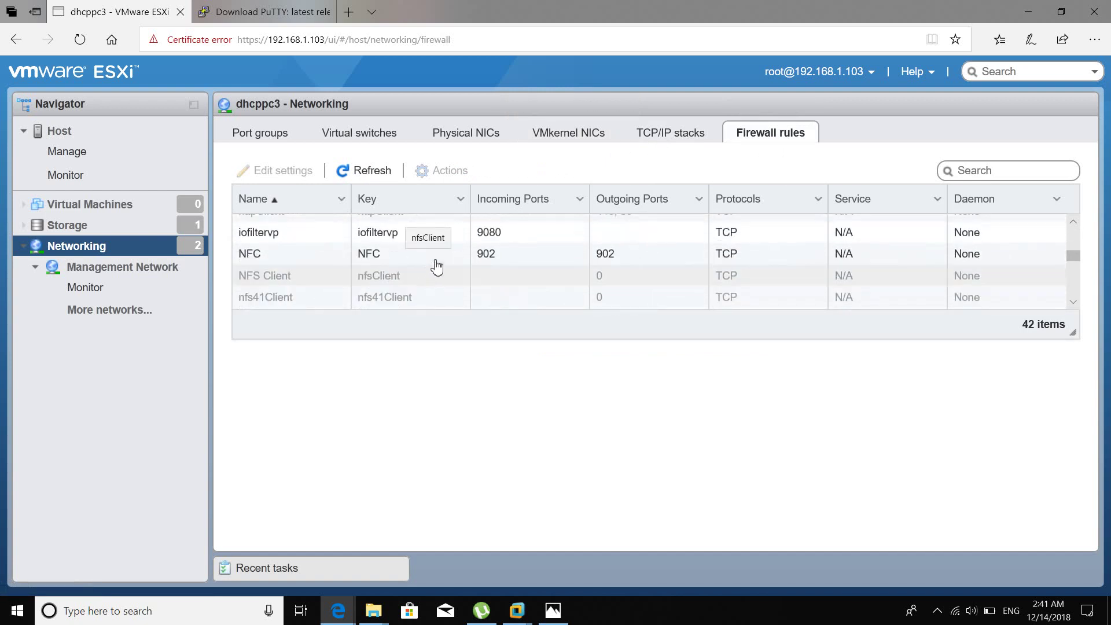
scroll(436, 267, "down", 5)
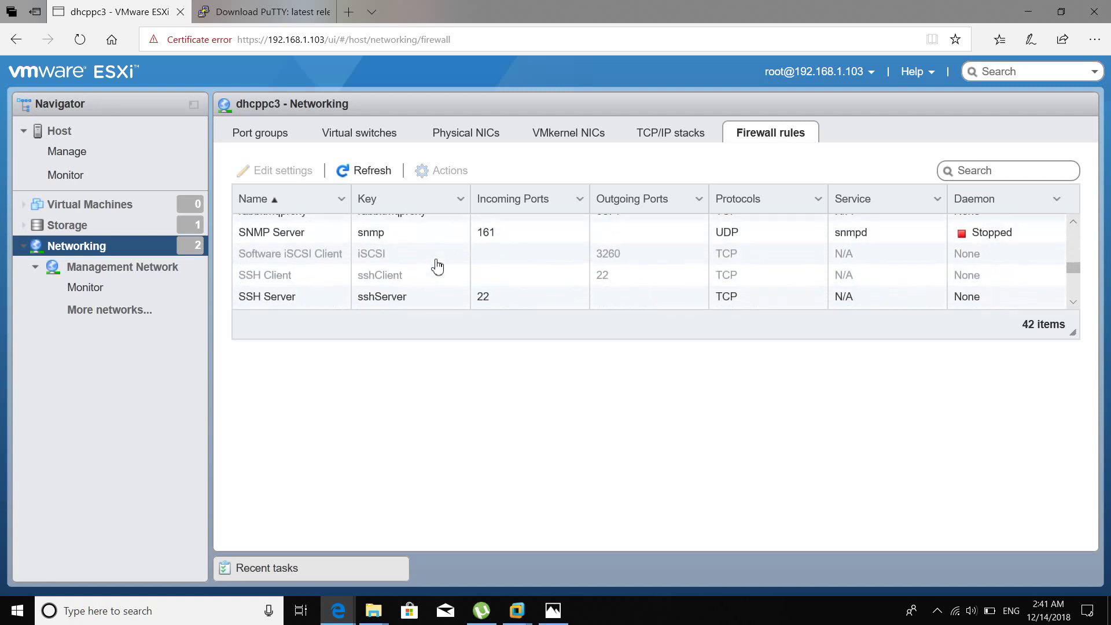
scroll(436, 267, "down", 1)
scroll(436, 267, "down", 1)
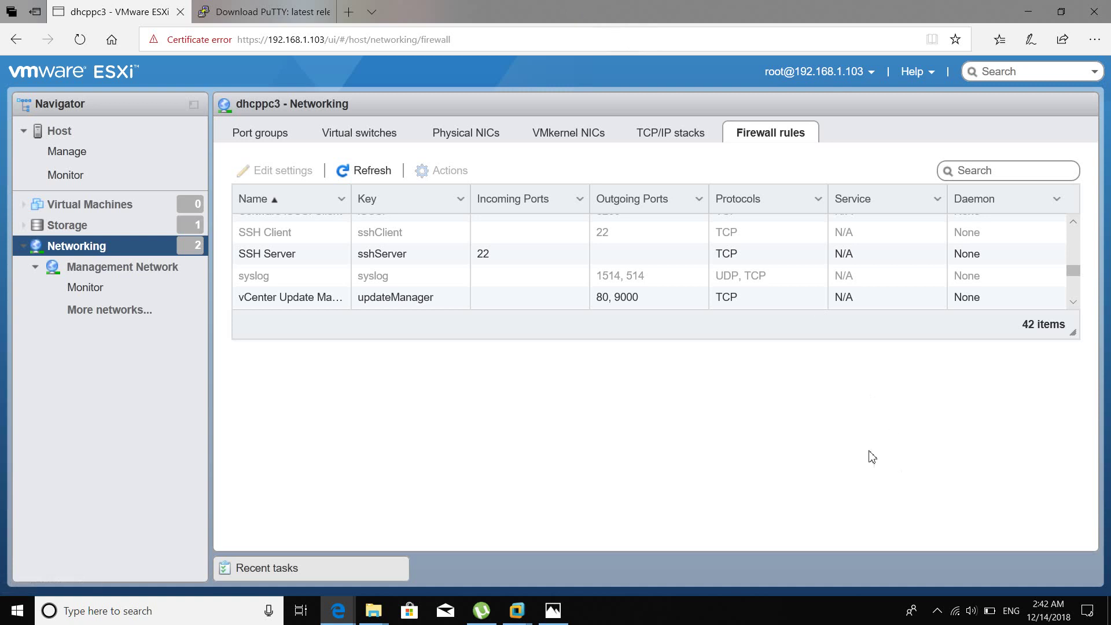
left_click(937, 611)
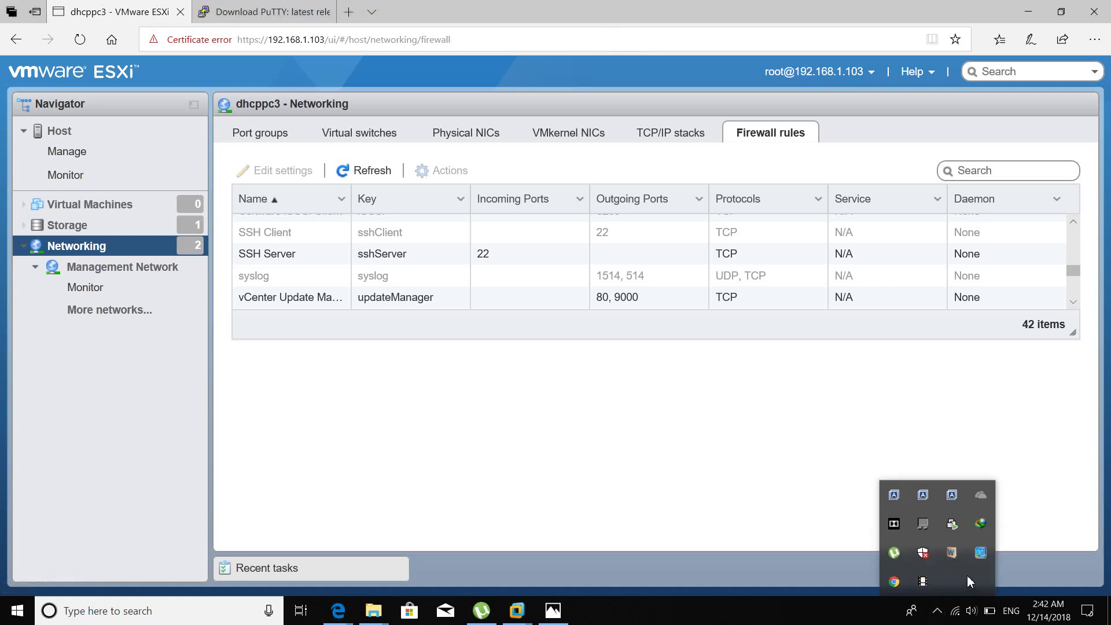